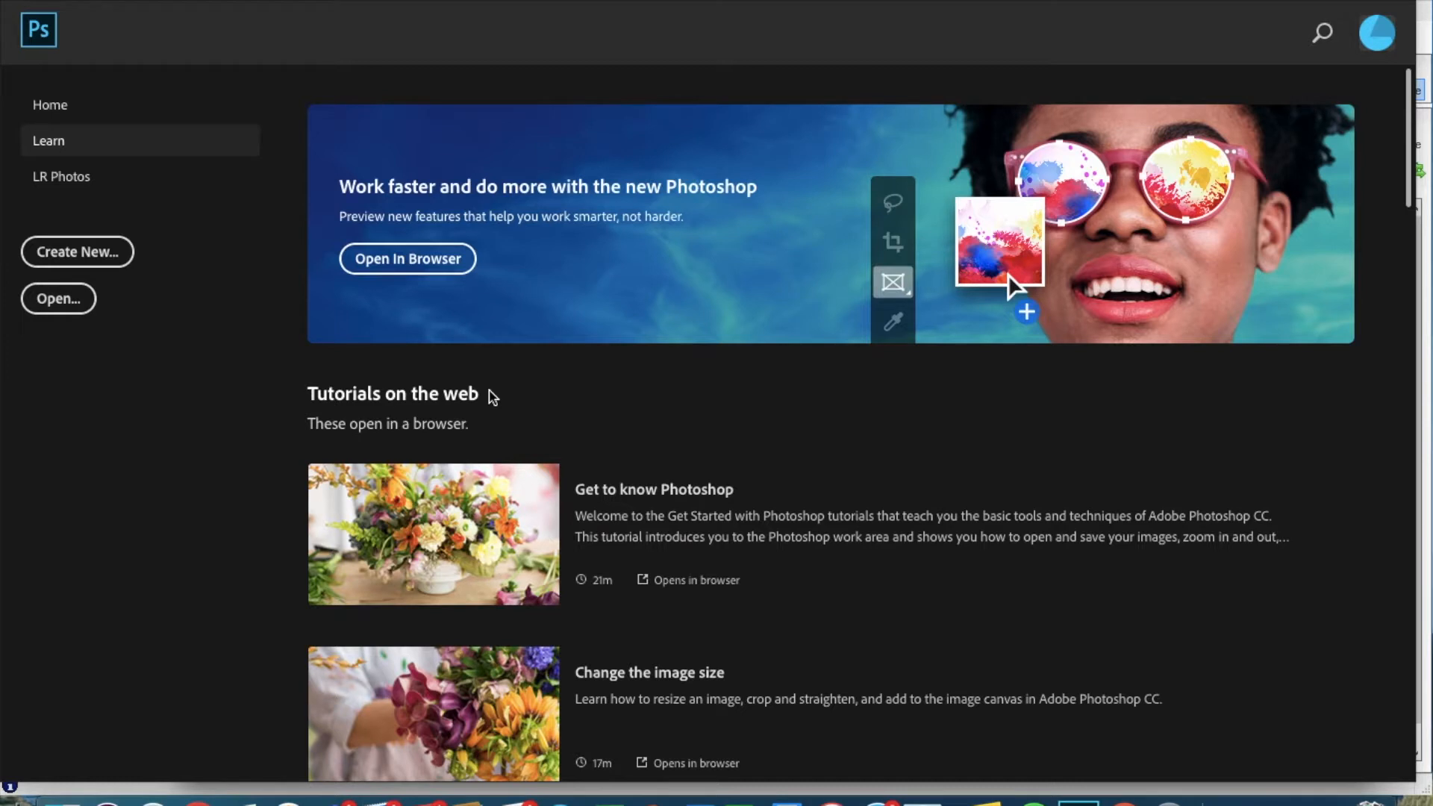
# Create a blank A3 portrait document, 297 × 420 mm at 300 pixels/inch.
pyautogui.click(63, 256)
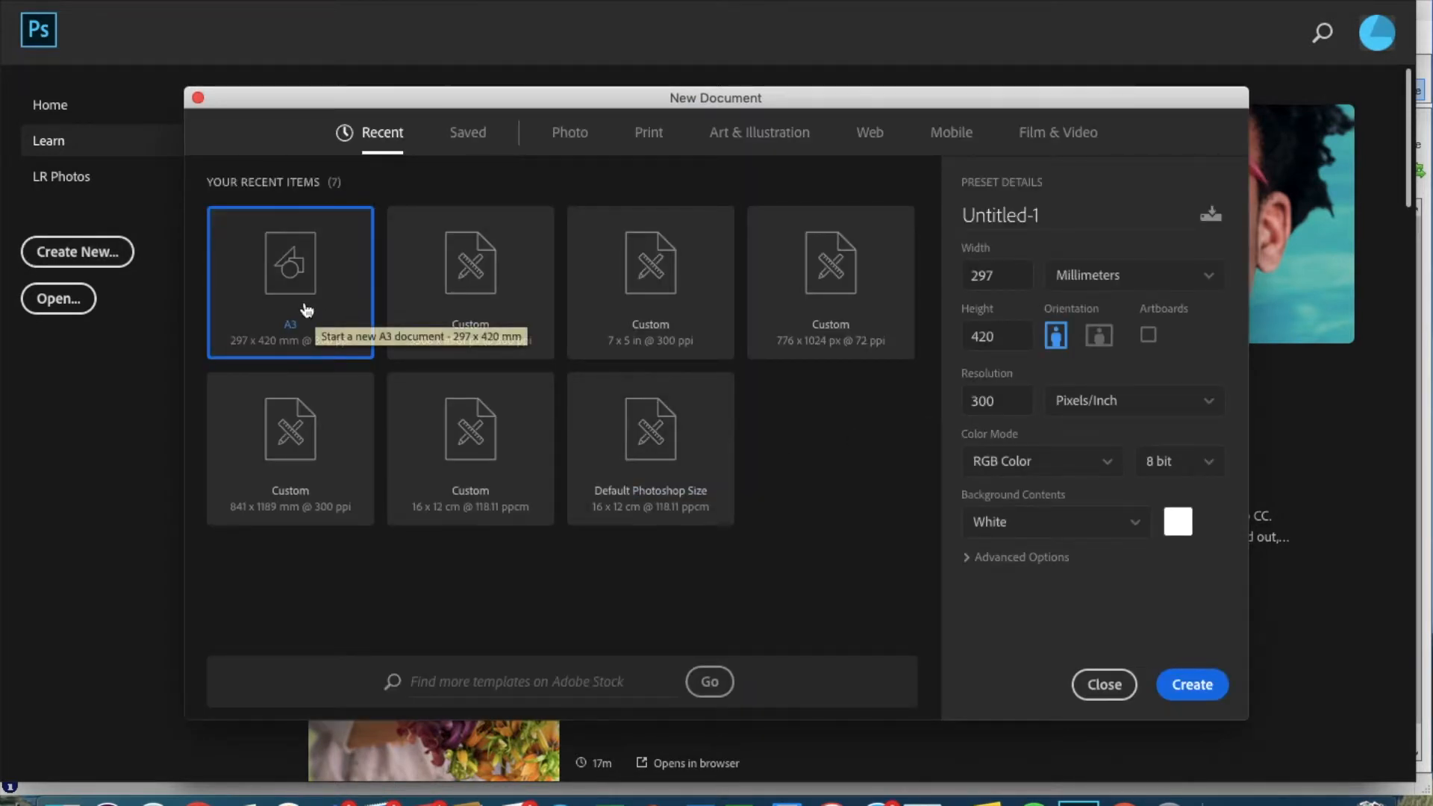
pyautogui.click(1193, 685)
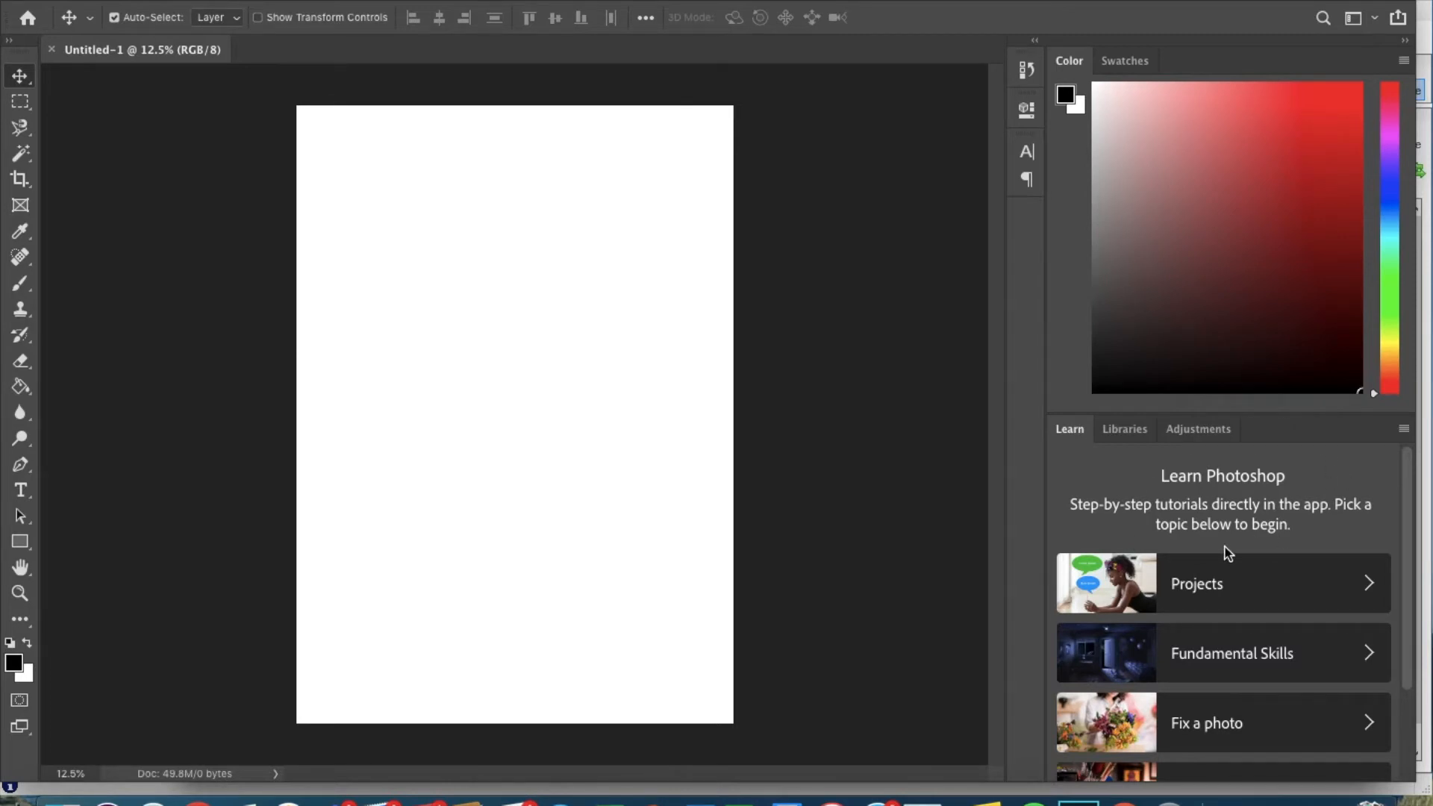
# Show the Layers panel from the Window menu and move it lower in the workspace.
pyautogui.click(575, 0)
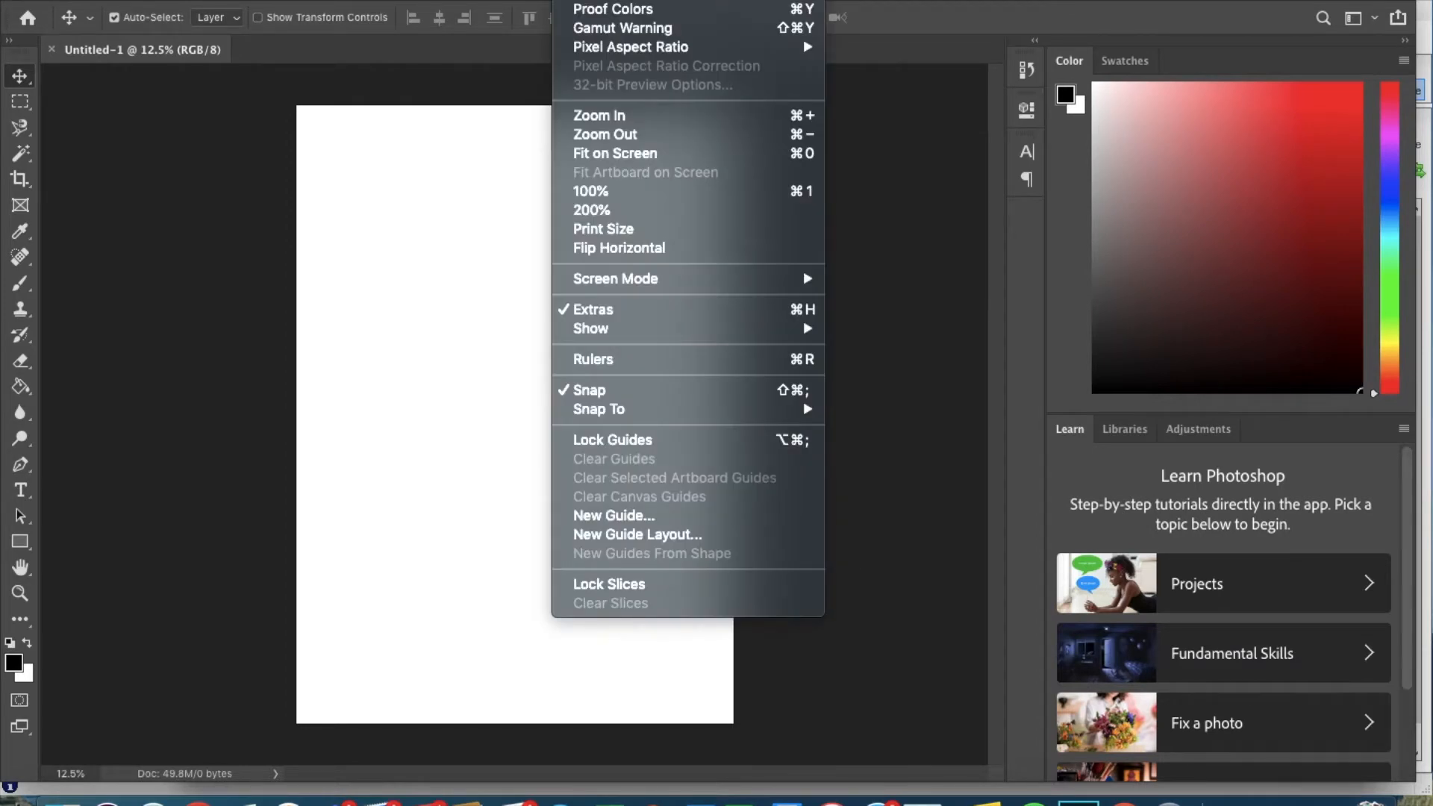
pyautogui.moveTo(629, 0)
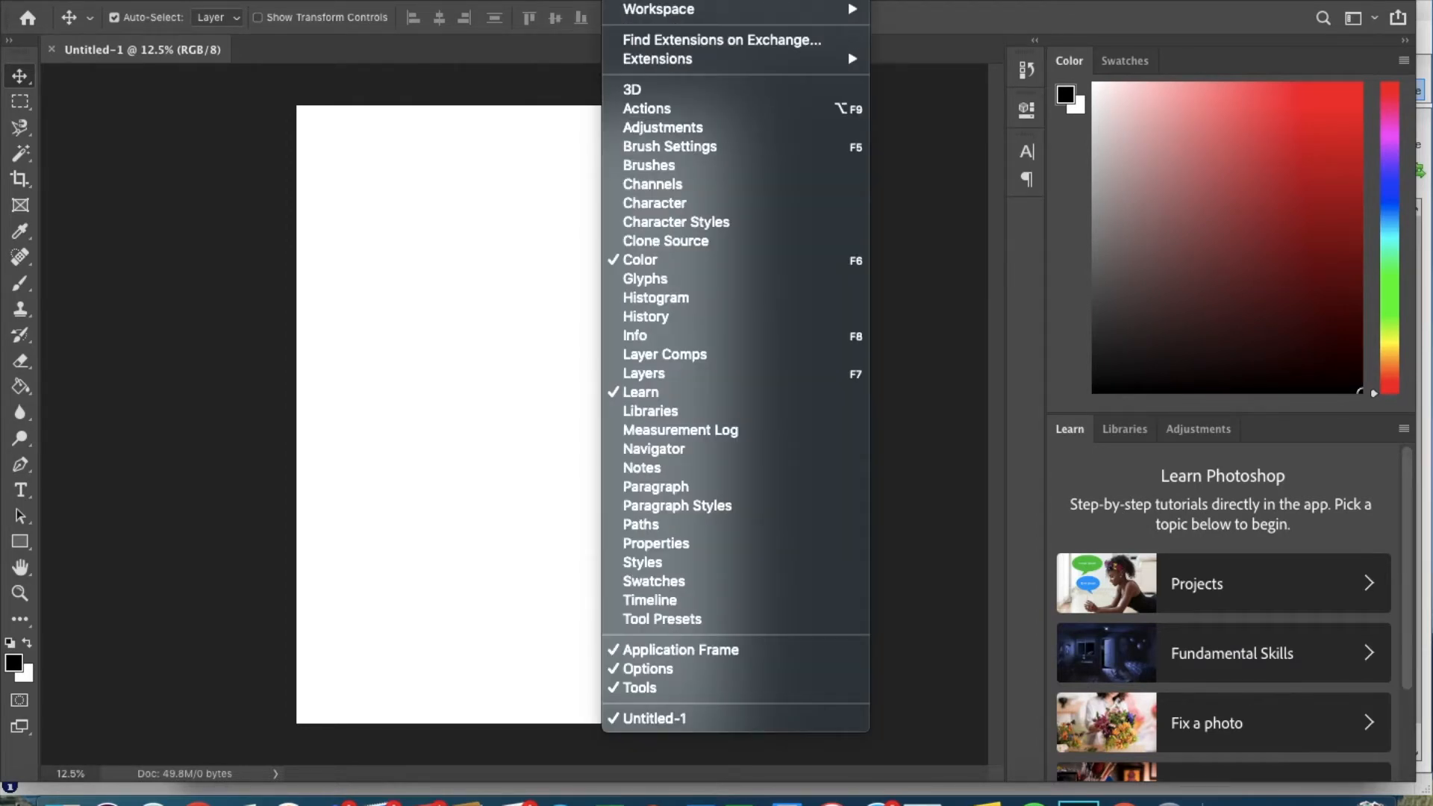
pyautogui.click(643, 373)
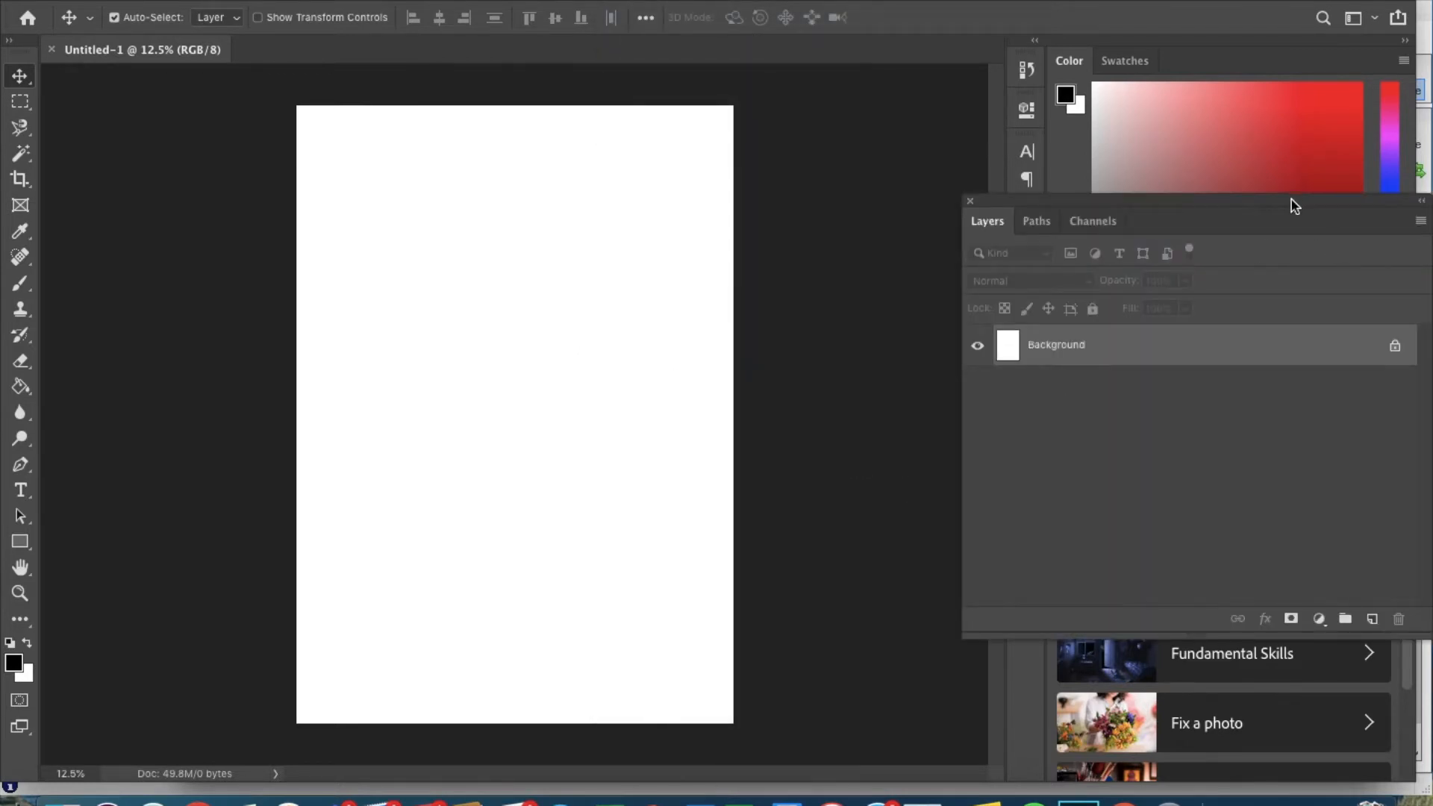
pyautogui.moveTo(1294, 203); pyautogui.dragTo(1278, 338)
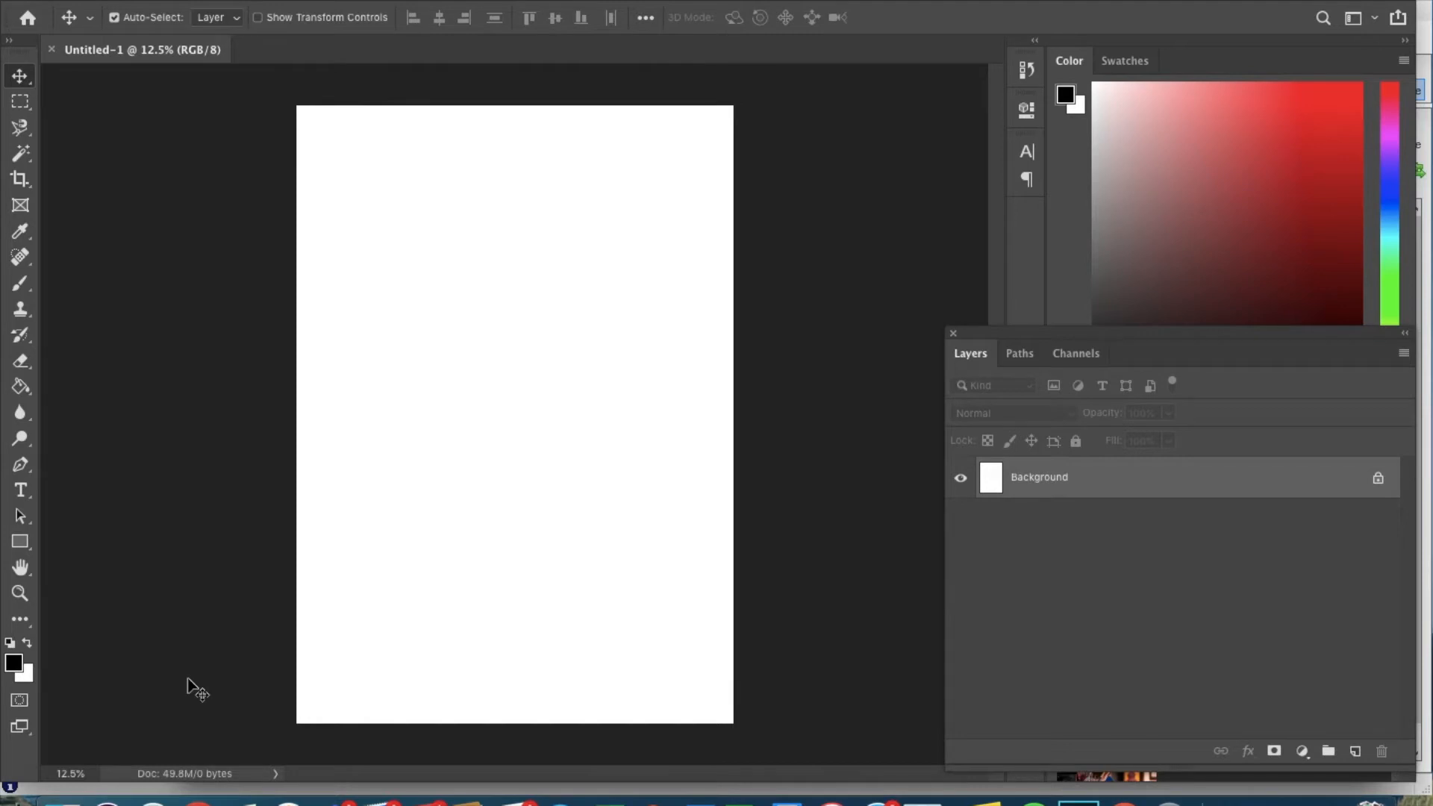
# In Chrome, return to the A-Z map London results and filter them to Large images.
pyautogui.click(198, 804)
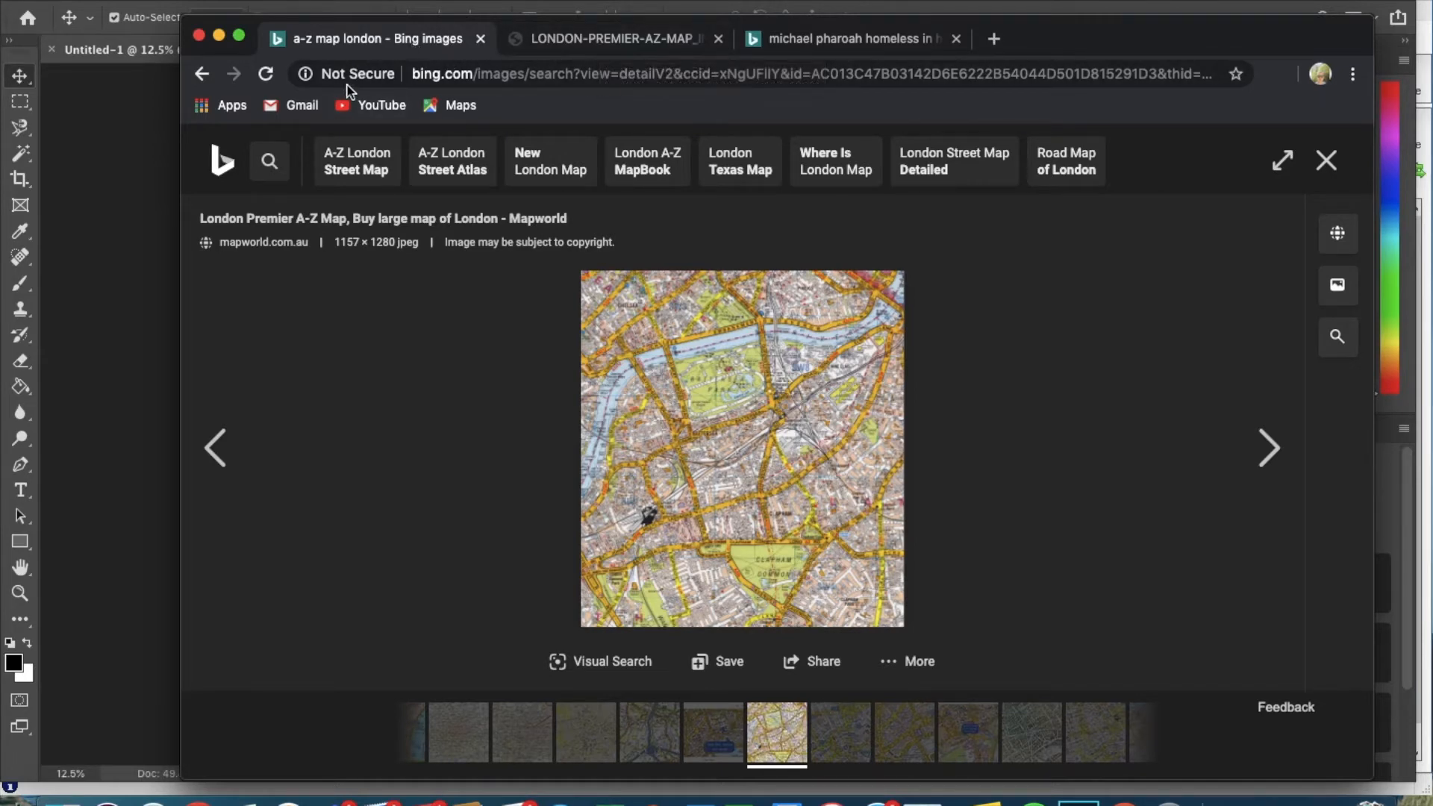
pyautogui.click(201, 74)
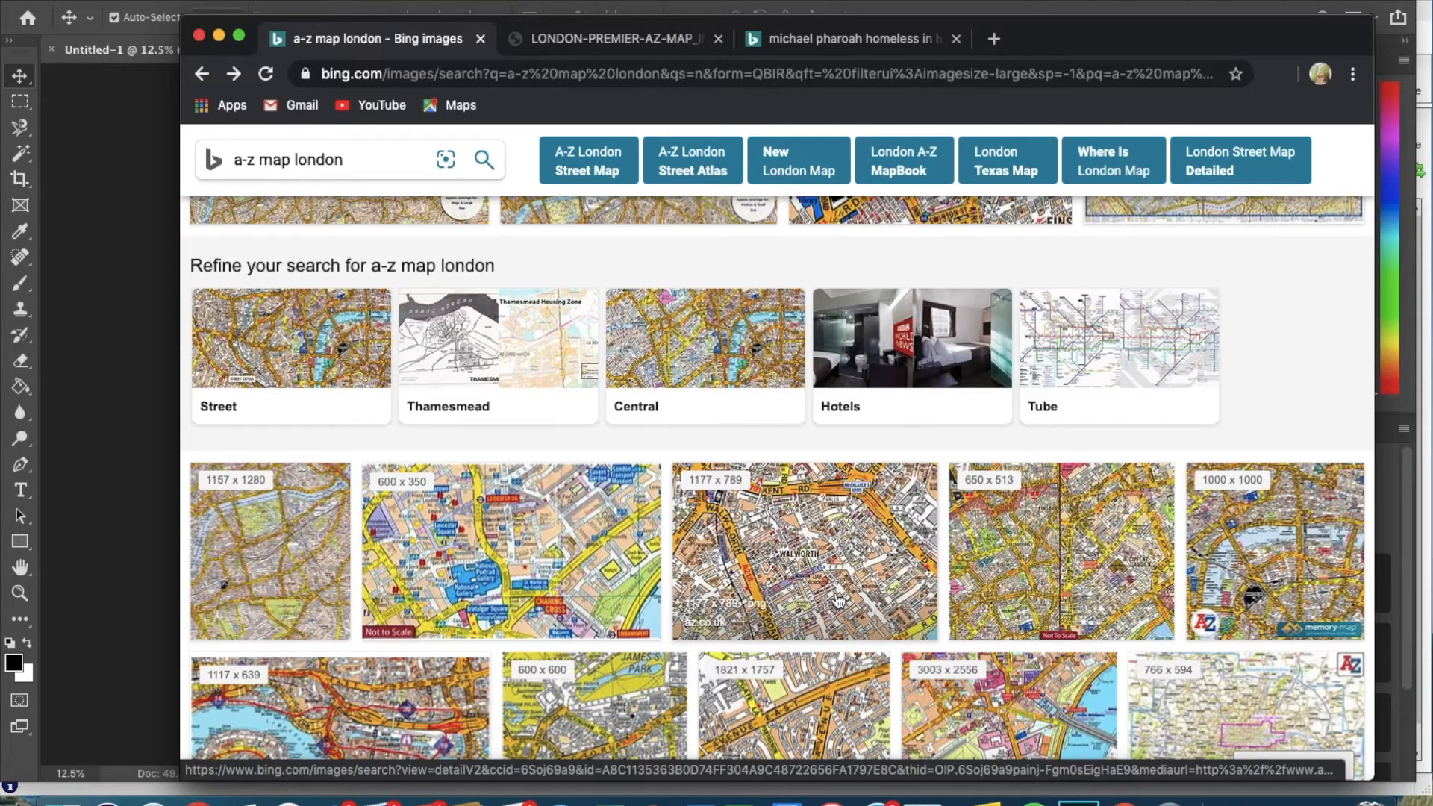
pyautogui.scroll(10, 839, 601)
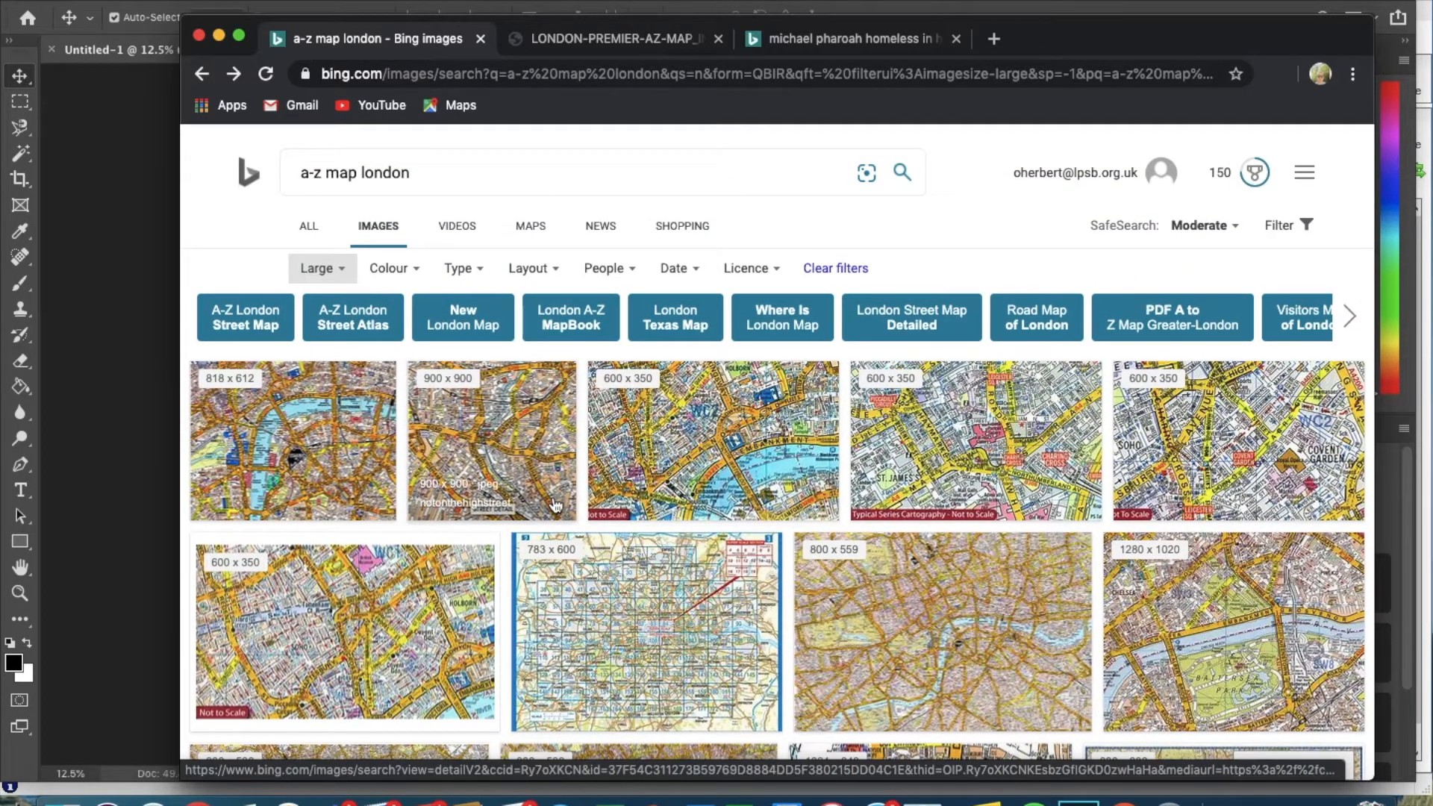
pyautogui.click(342, 270)
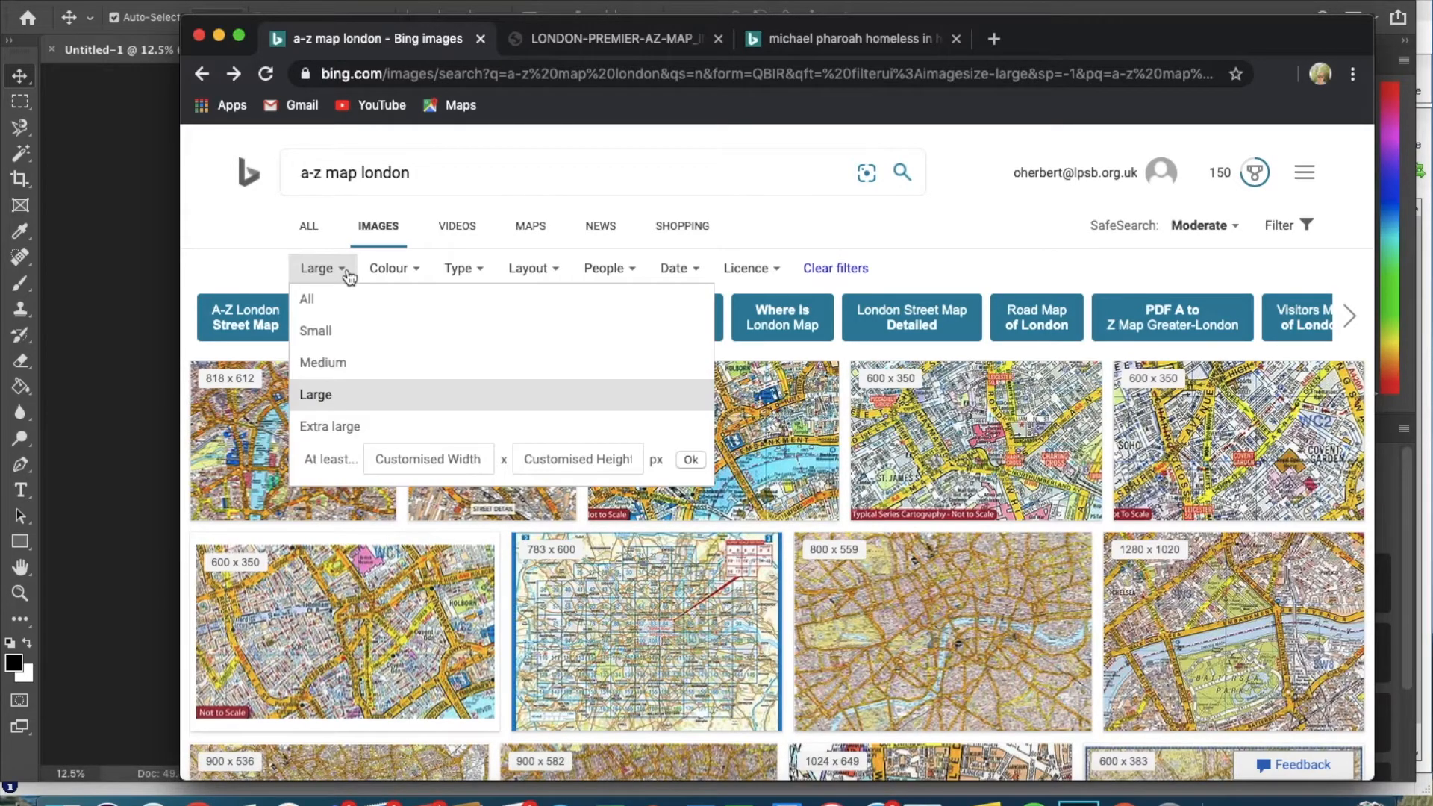
pyautogui.click(331, 398)
pyautogui.scroll(-6, 763, 499)
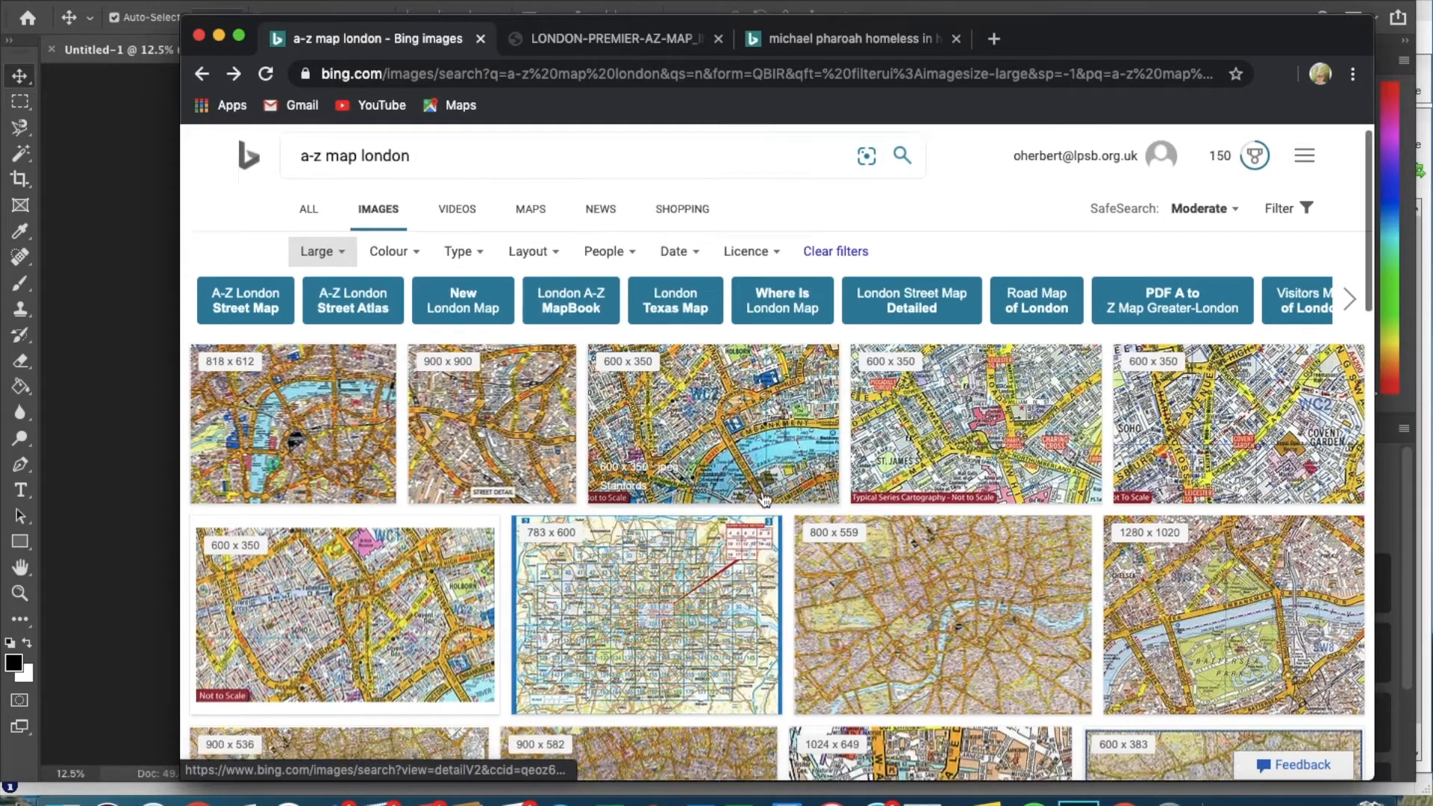
pyautogui.scroll(-5, 763, 499)
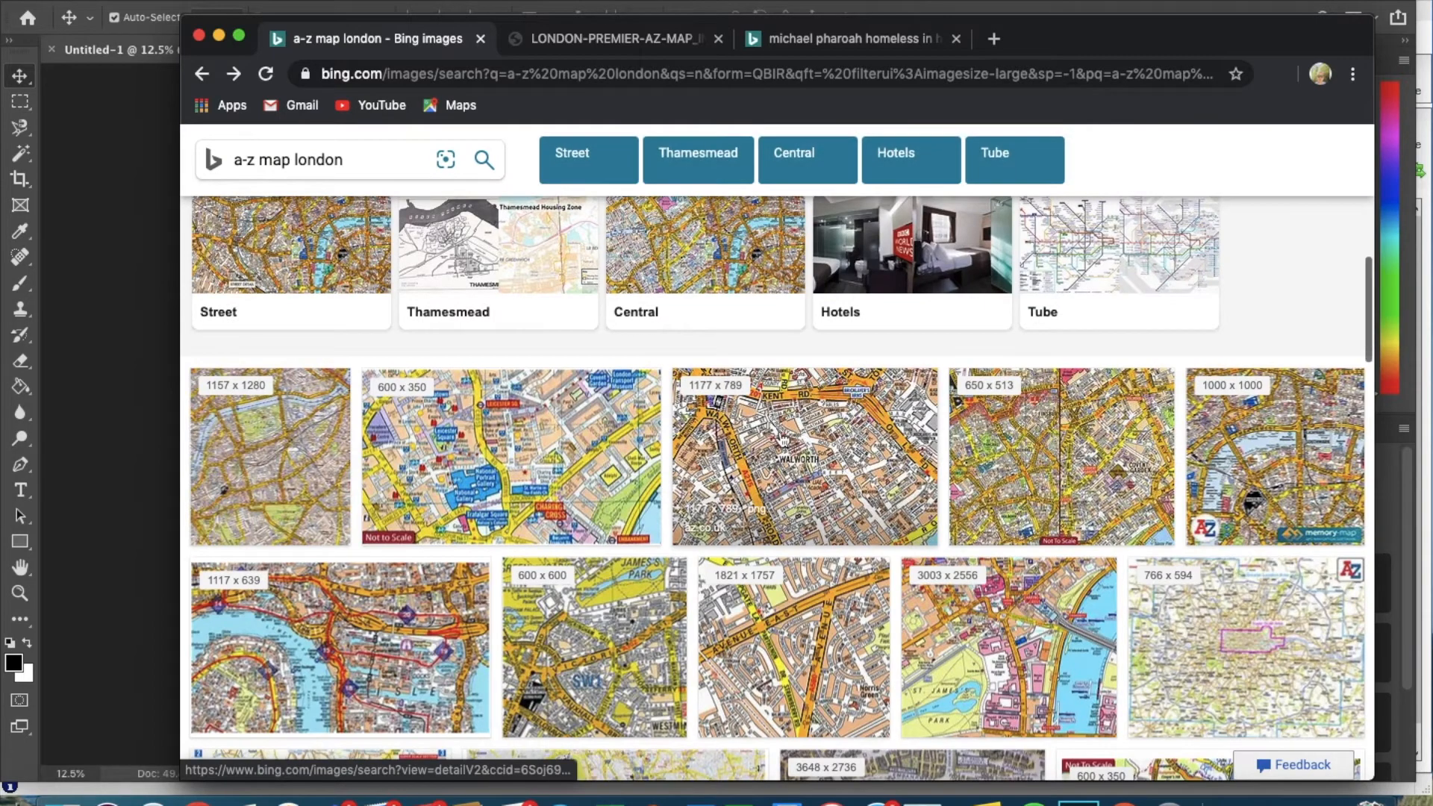
# Browse the map results in the image viewer until reaching the London Premier A-Z Map.
pyautogui.click(783, 437)
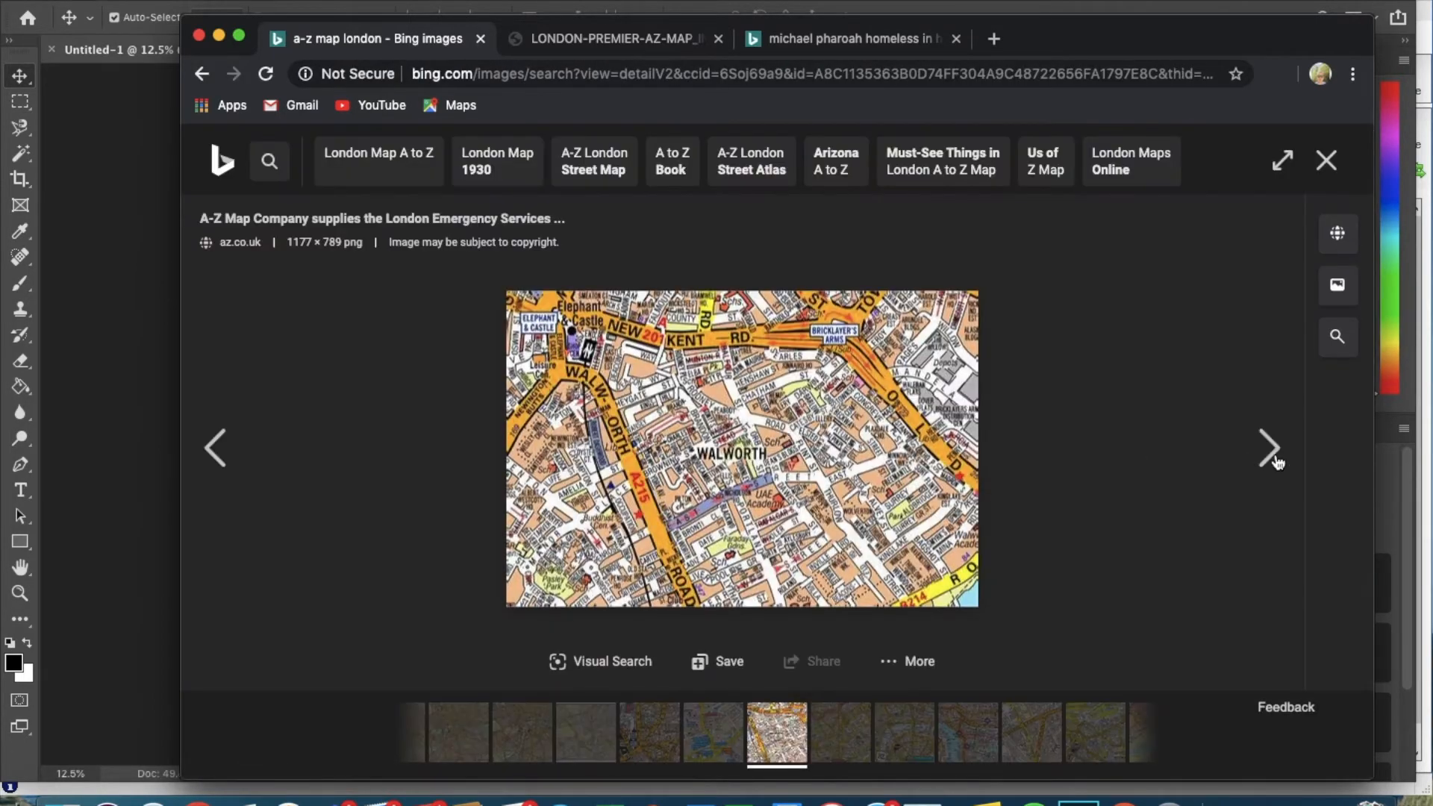
pyautogui.click(1259, 448)
pyautogui.click(1259, 448)
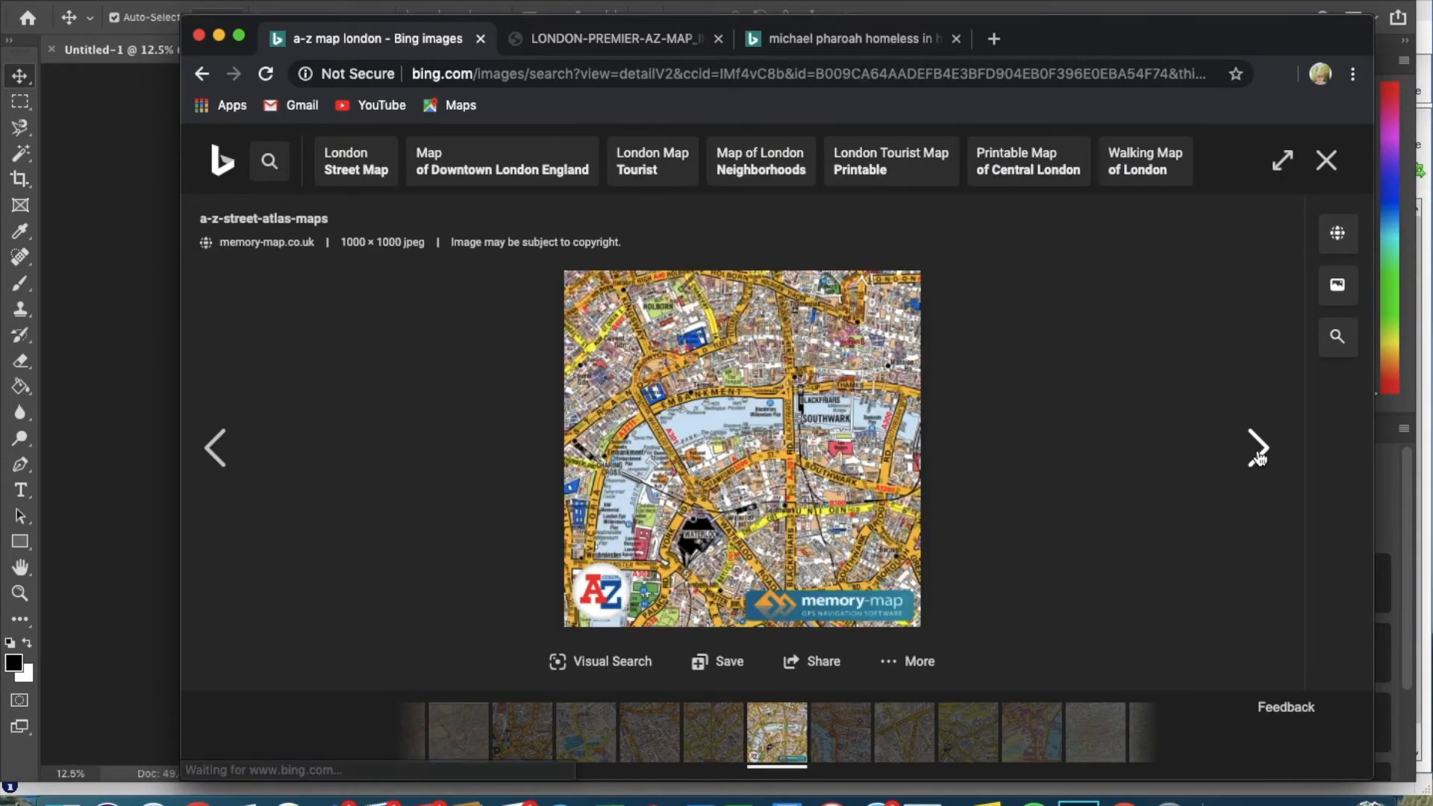
pyautogui.click(1258, 448)
pyautogui.click(1259, 448)
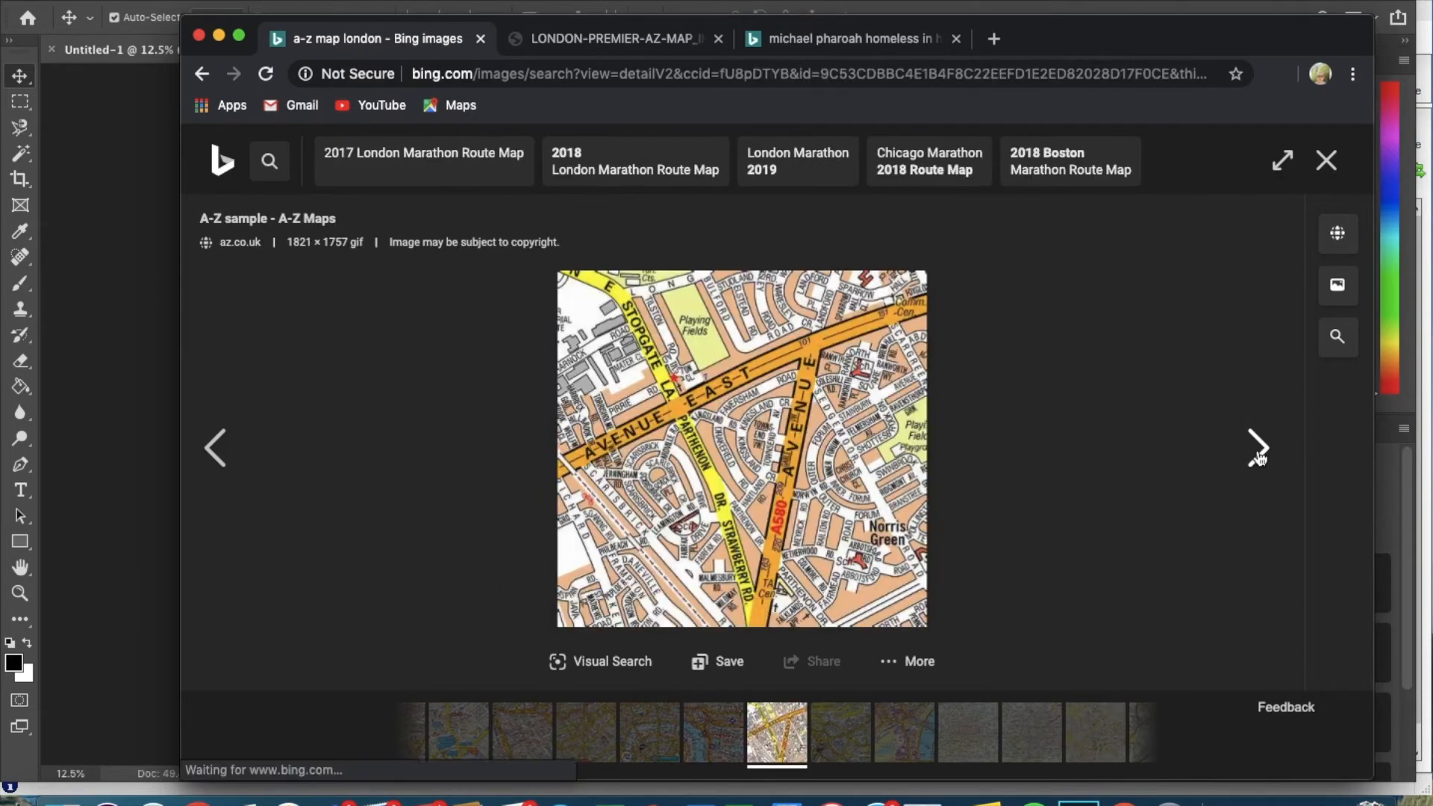
pyautogui.click(1258, 451)
pyautogui.click(1258, 452)
pyautogui.click(1259, 452)
pyautogui.click(1259, 451)
pyautogui.click(1259, 452)
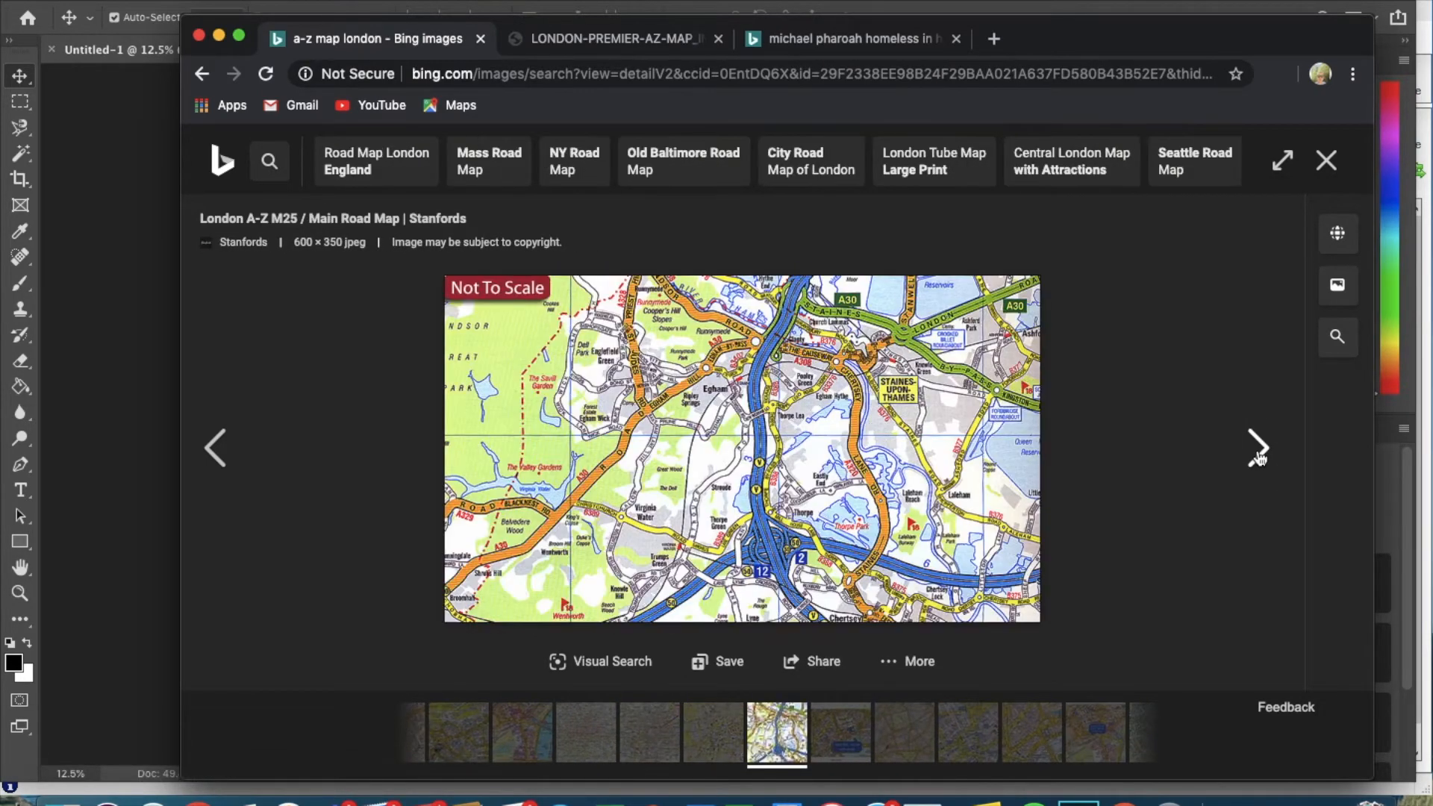
pyautogui.click(1259, 452)
pyautogui.click(1259, 452)
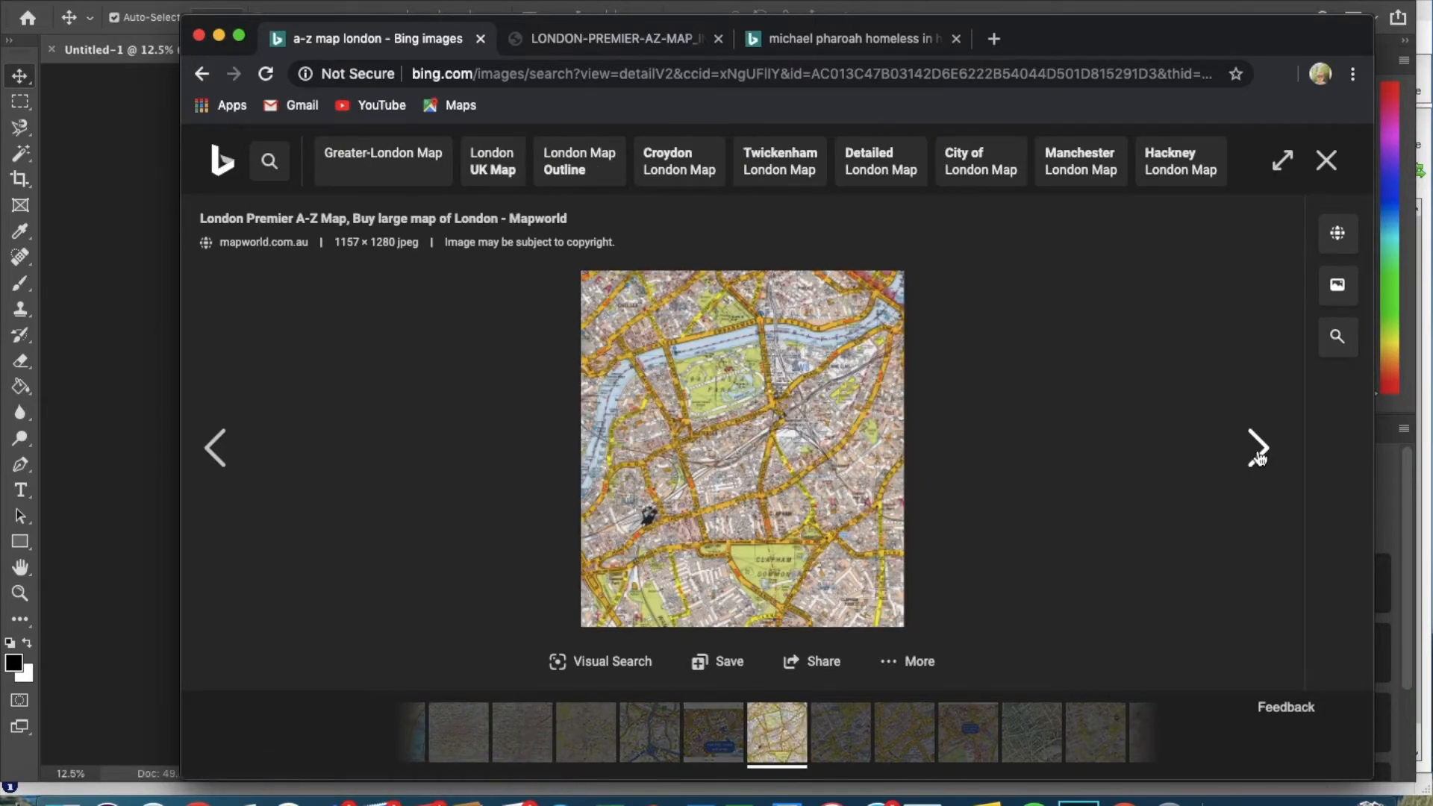
# Open the London Premier A-Z Map at full size, copy the image, and return to Photoshop.
pyautogui.click(746, 501)
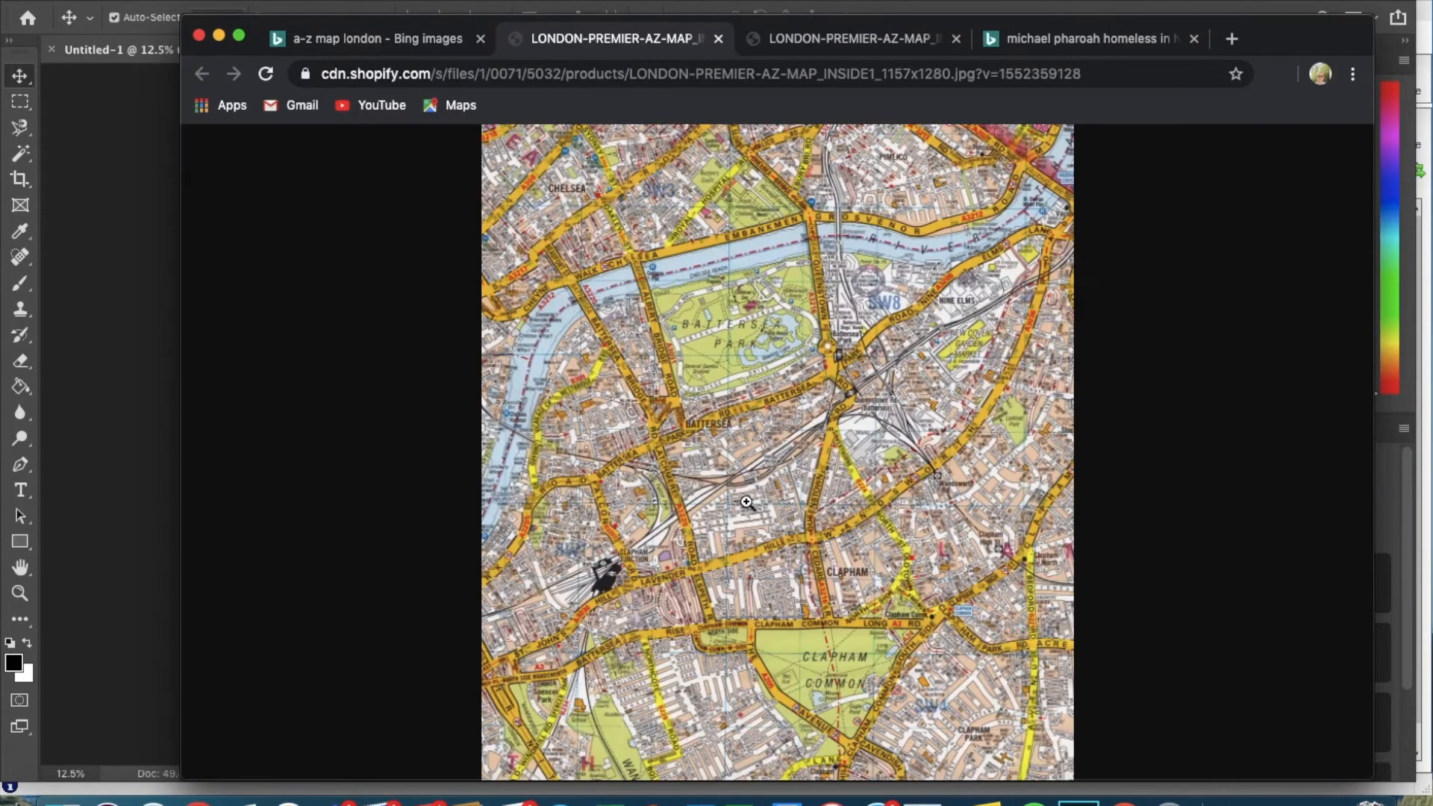
pyautogui.click(831, 392)
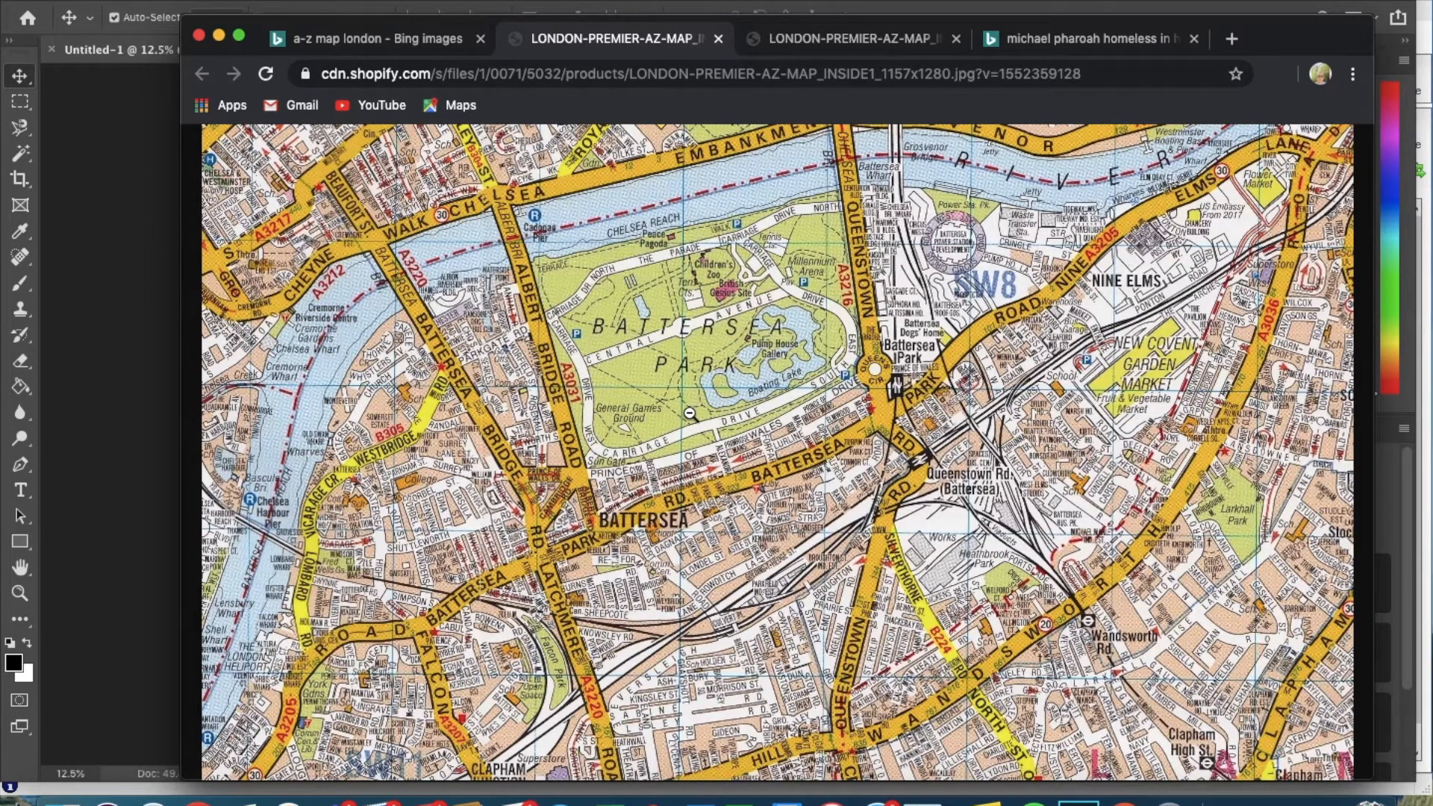
pyautogui.rightClick(785, 431)
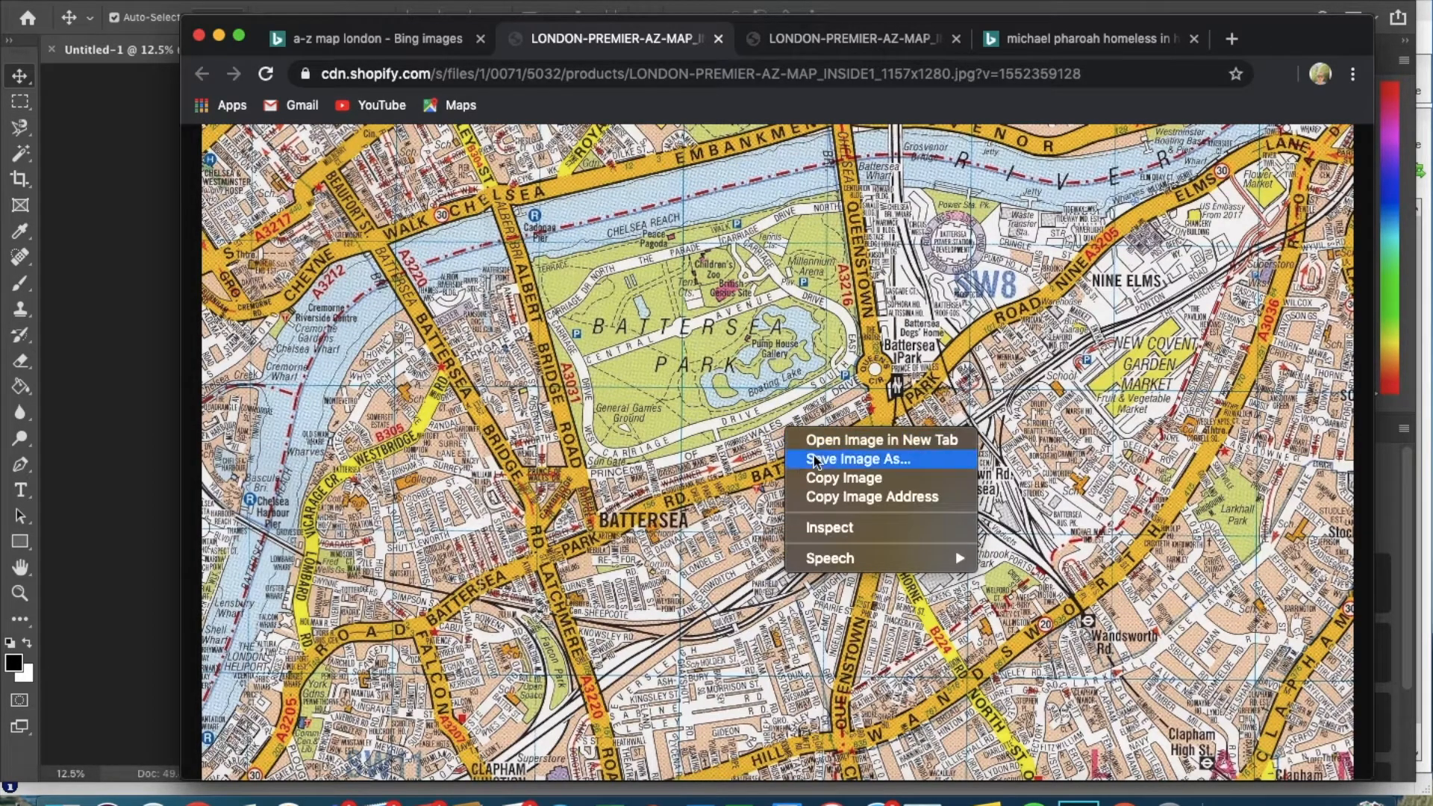
pyautogui.click(819, 479)
pyautogui.click(112, 433)
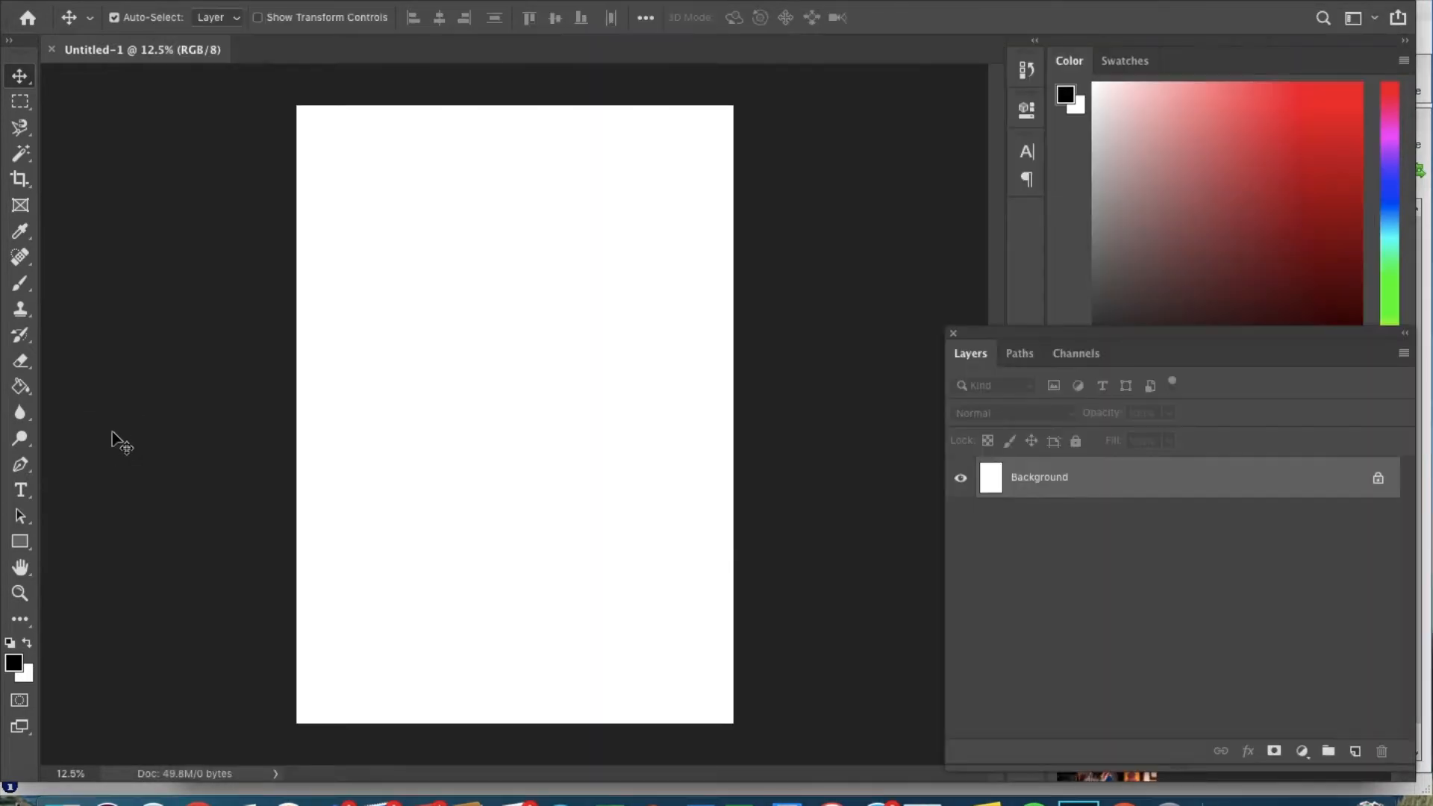
# Paste the copied map as Layer 1 and scale it up to cover the whole page.
pyautogui.click(200, 2)
pyautogui.moveTo(270, 165)
pyautogui.click(272, 146)
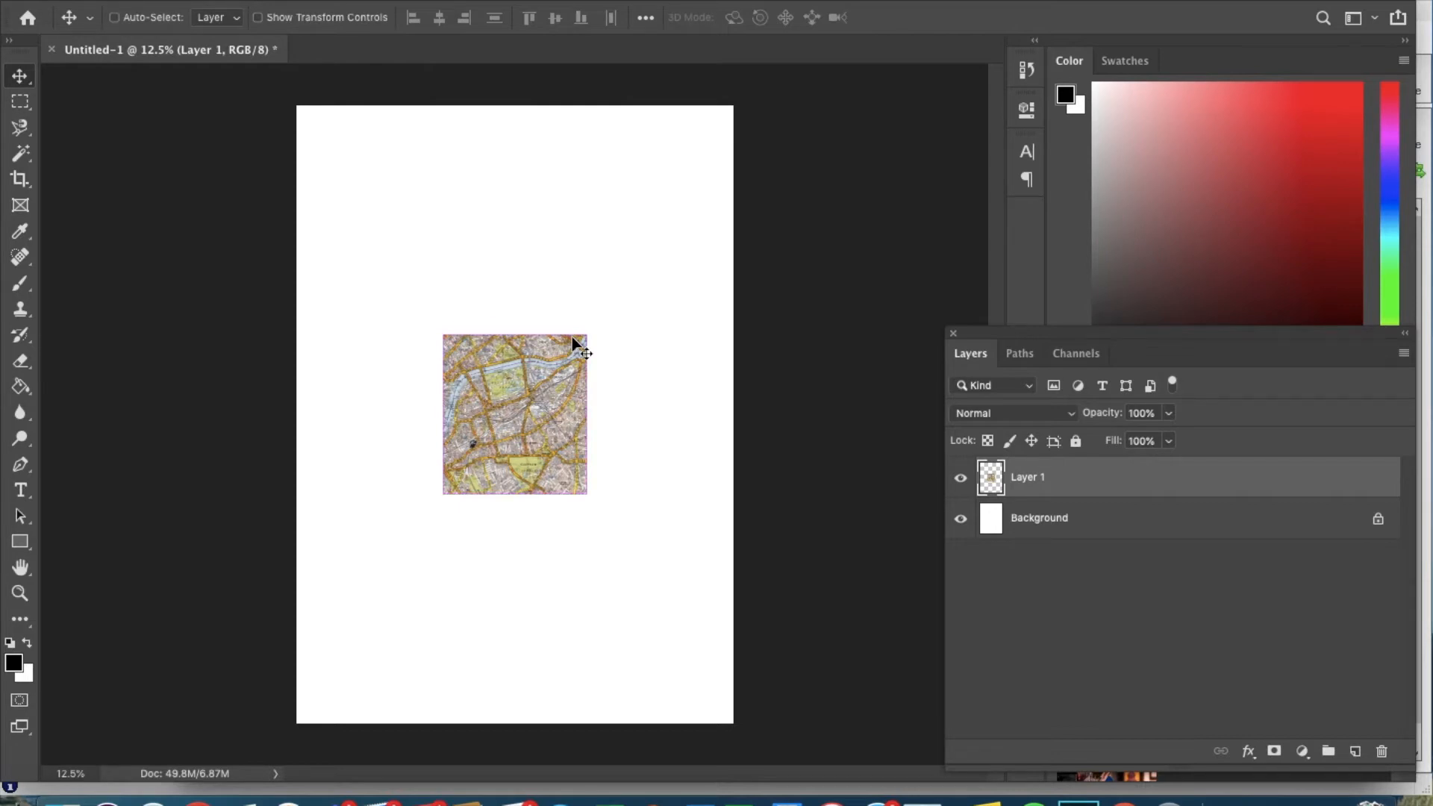
pyautogui.hotkey('ctrl', 't')
pyautogui.moveTo(589, 332); pyautogui.dragTo(731, 172)
pyautogui.moveTo(660, 219); pyautogui.dragTo(660, 157)
pyautogui.moveTo(442, 424); pyautogui.dragTo(180, 727)
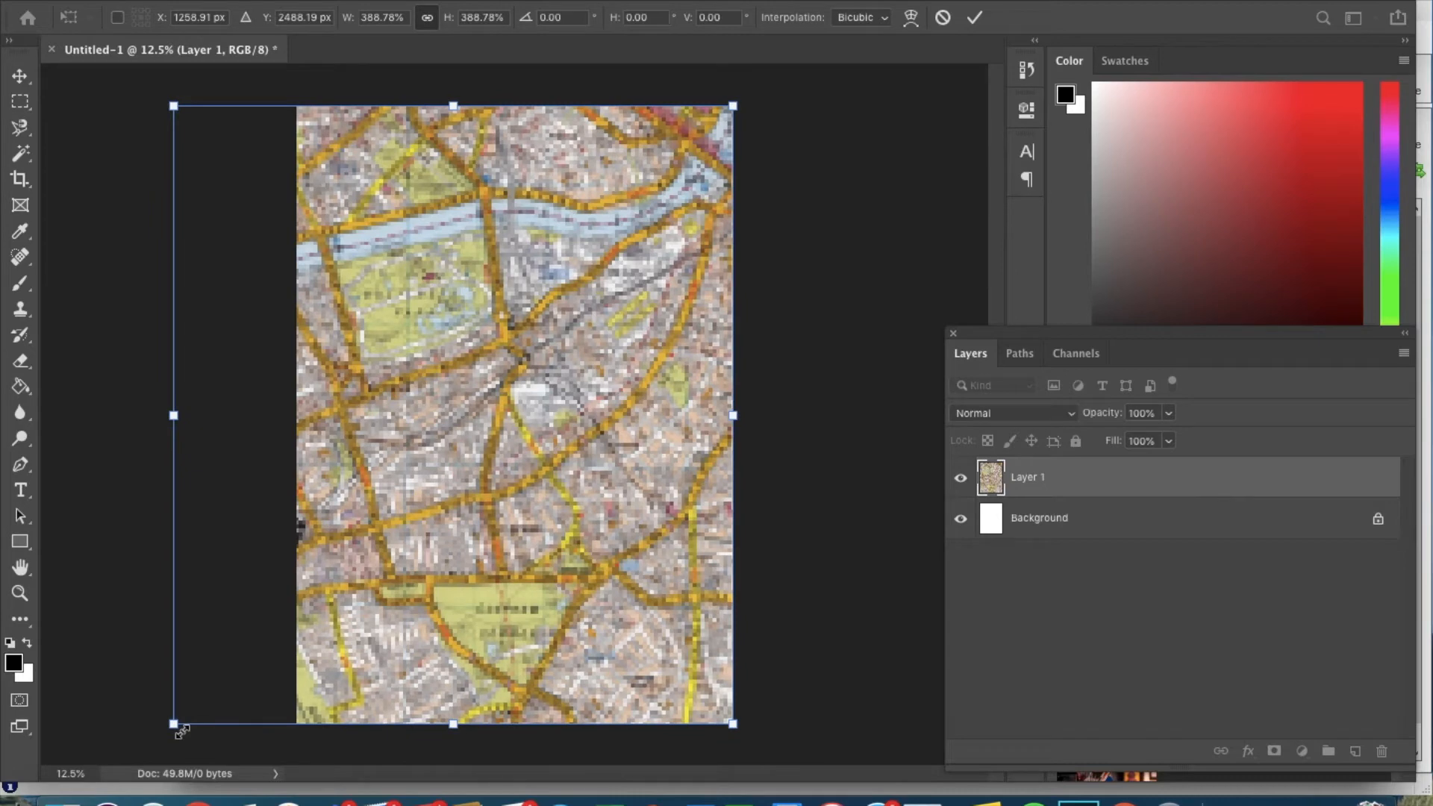
pyautogui.press('Return')
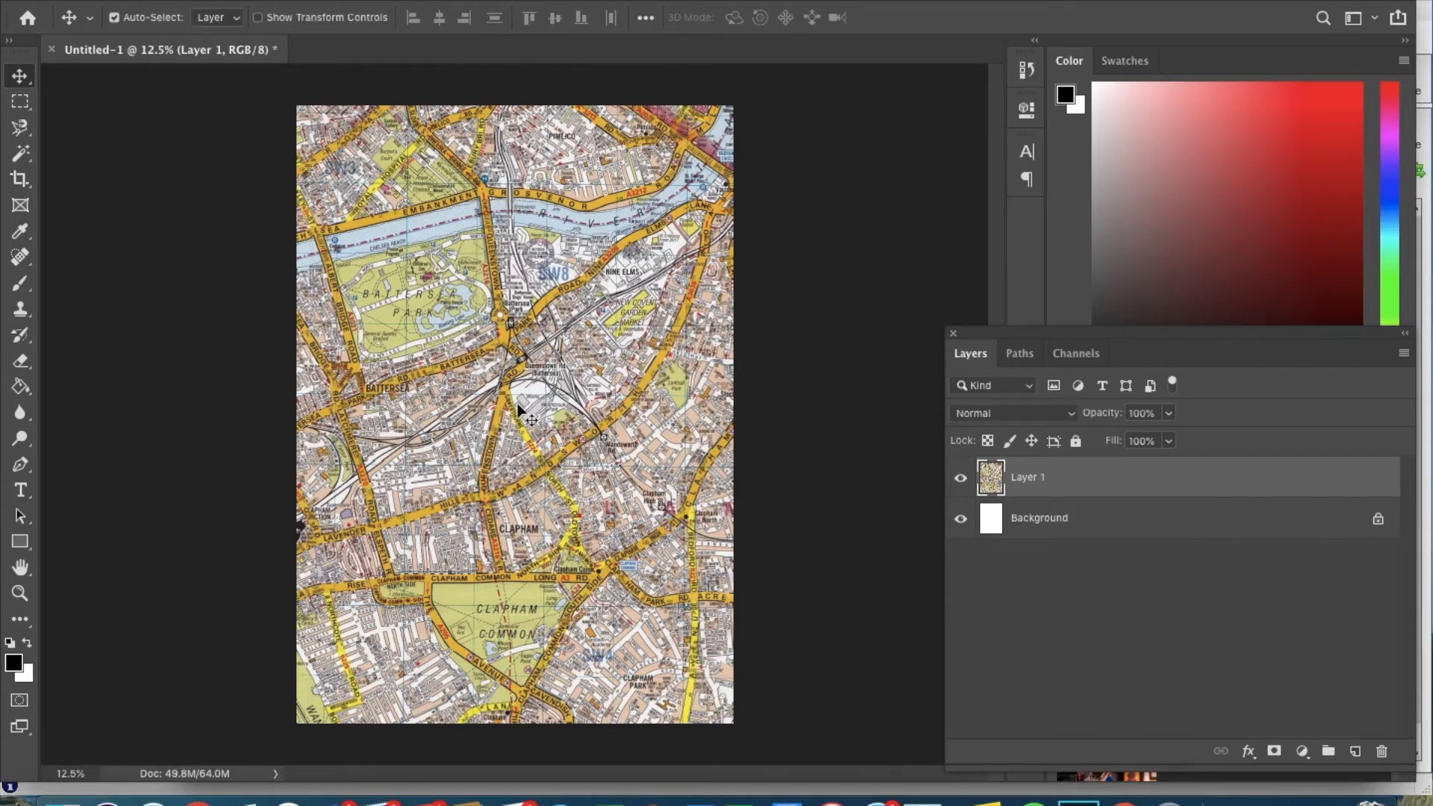
# Try shrinking the map to about three-quarter size, then cancel the transform.
pyautogui.hotkey('ctrl', 't')
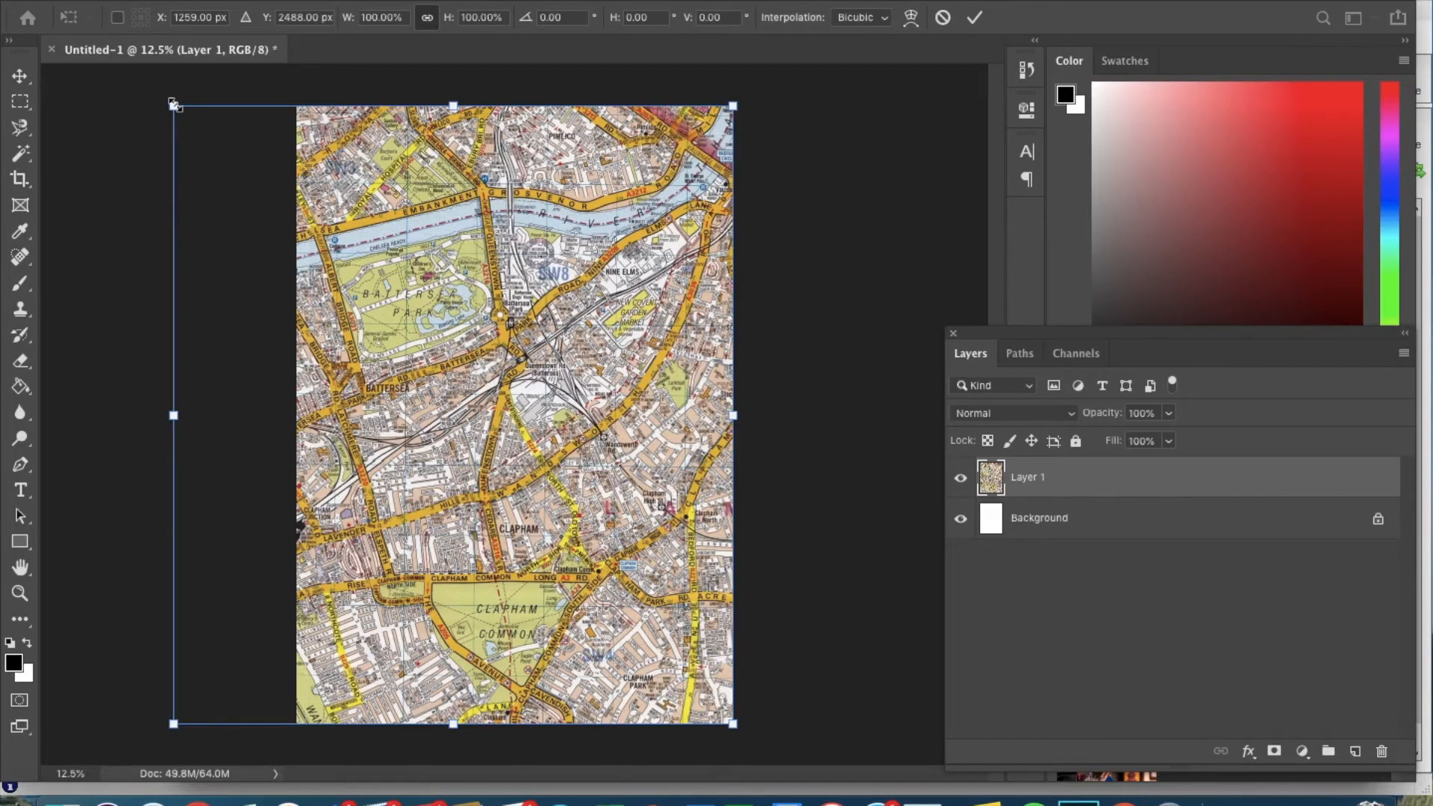
pyautogui.moveTo(174, 105); pyautogui.dragTo(348, 298)
pyautogui.moveTo(538, 296); pyautogui.dragTo(525, 252)
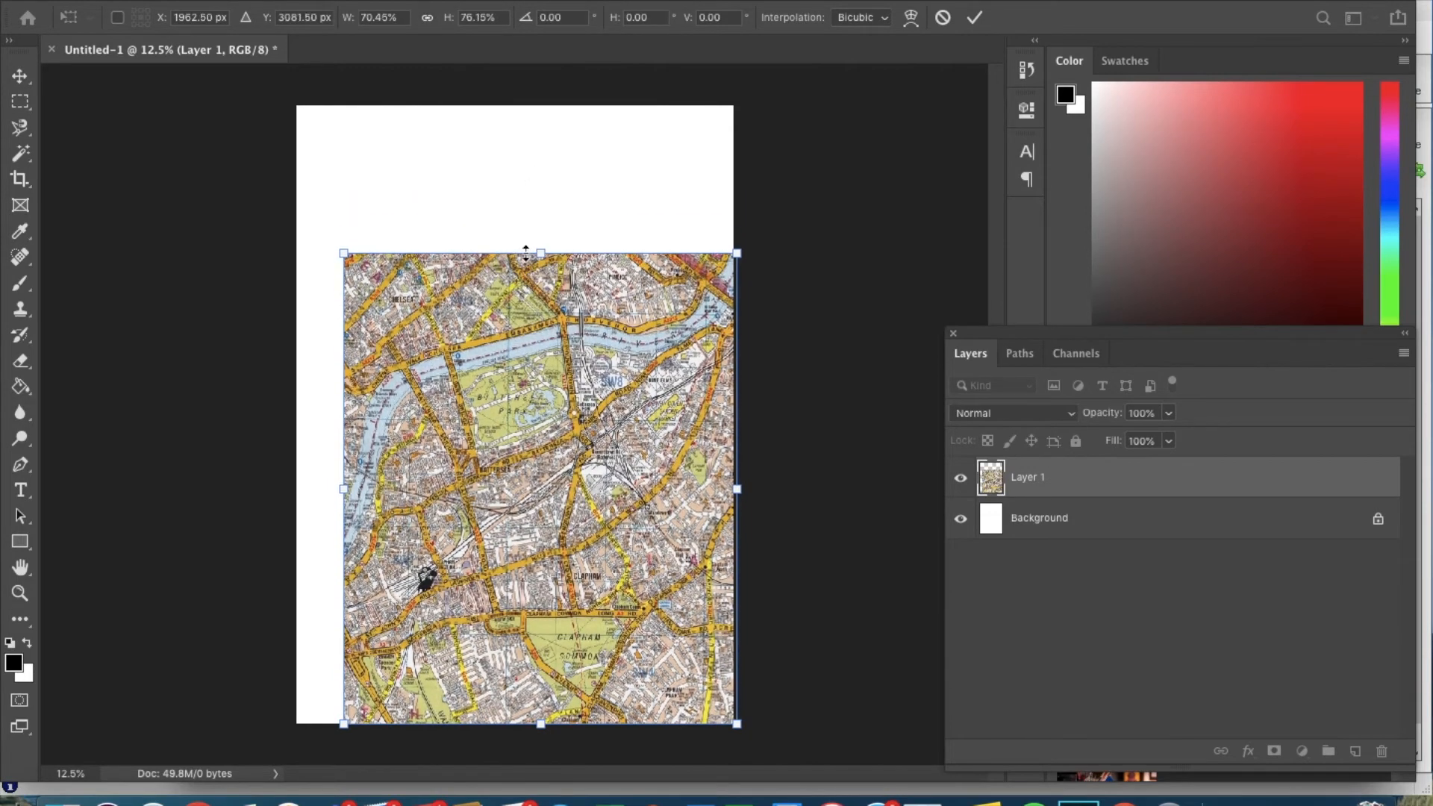
pyautogui.press('Escape')
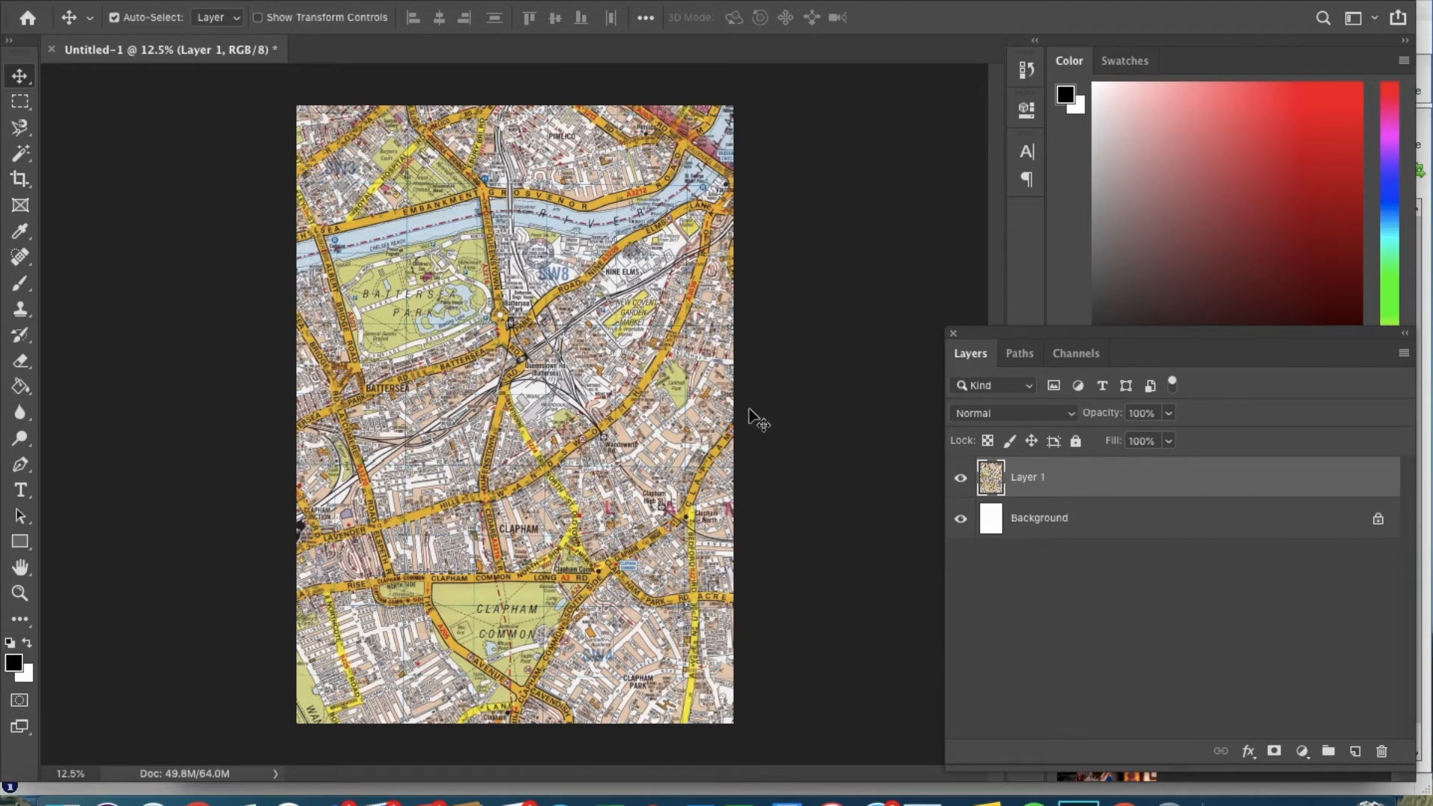
# Bring up the homeless portraits image results in Chrome and scroll through them.
pyautogui.click(198, 803)
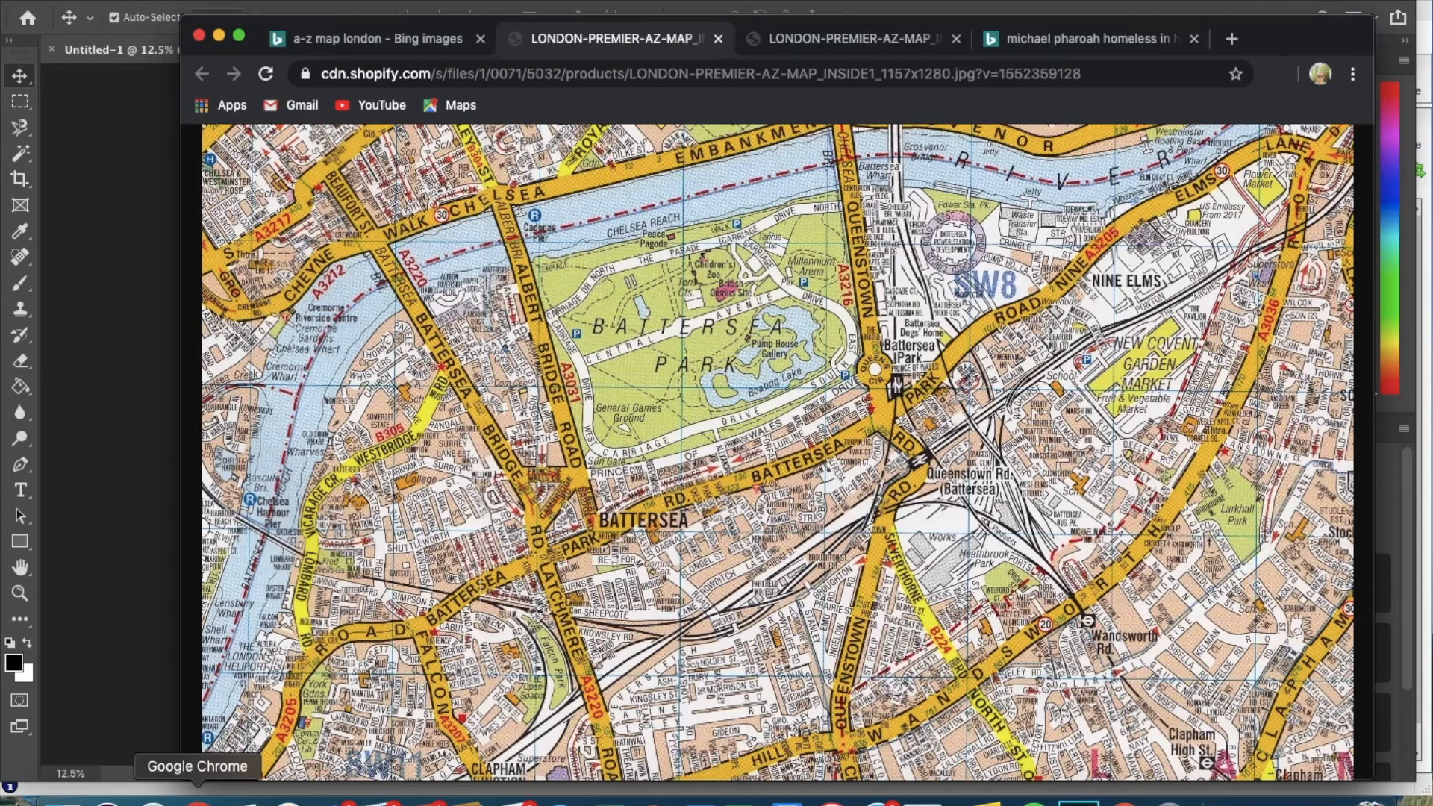
pyautogui.click(1045, 35)
pyautogui.scroll(-5, 672, 343)
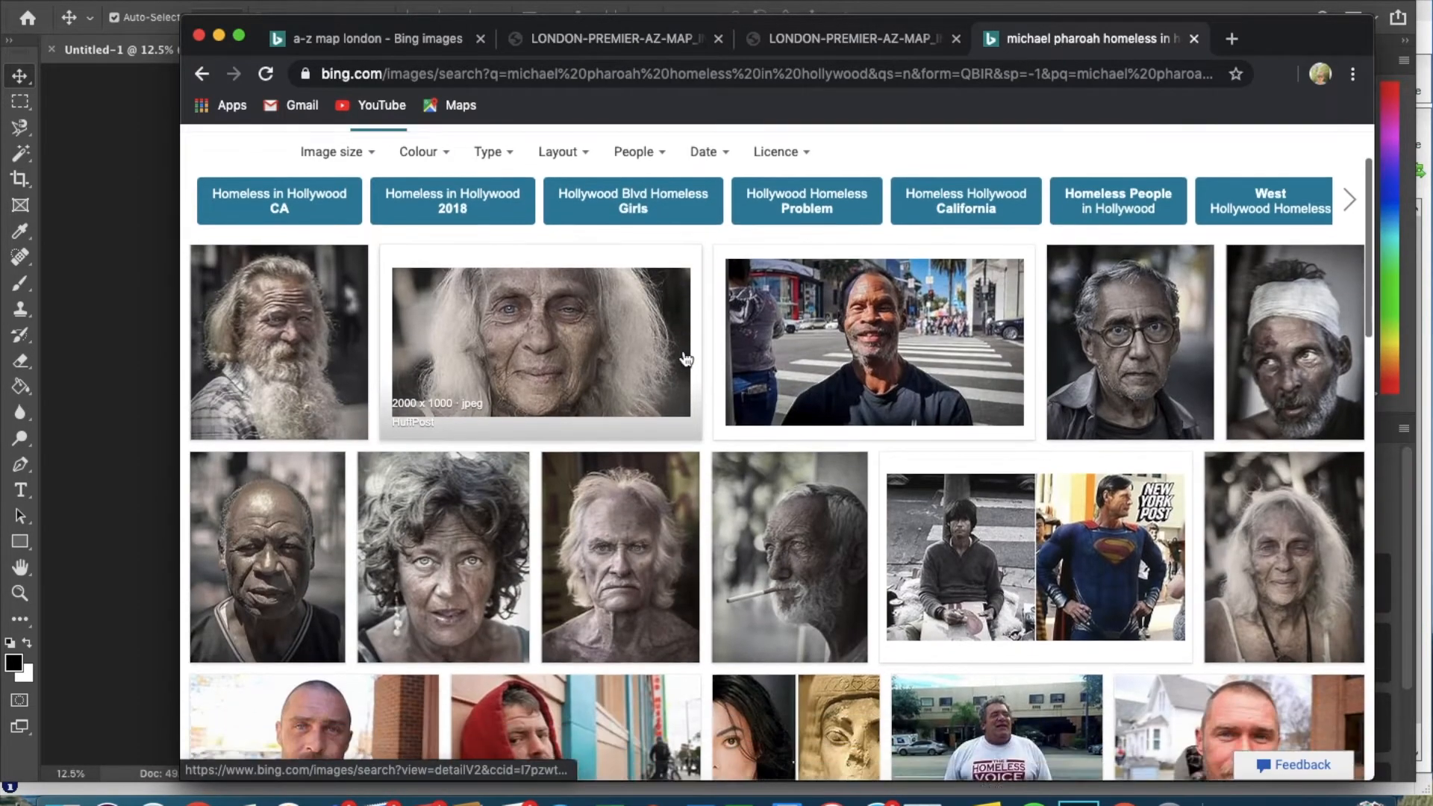
pyautogui.scroll(6, 686, 359)
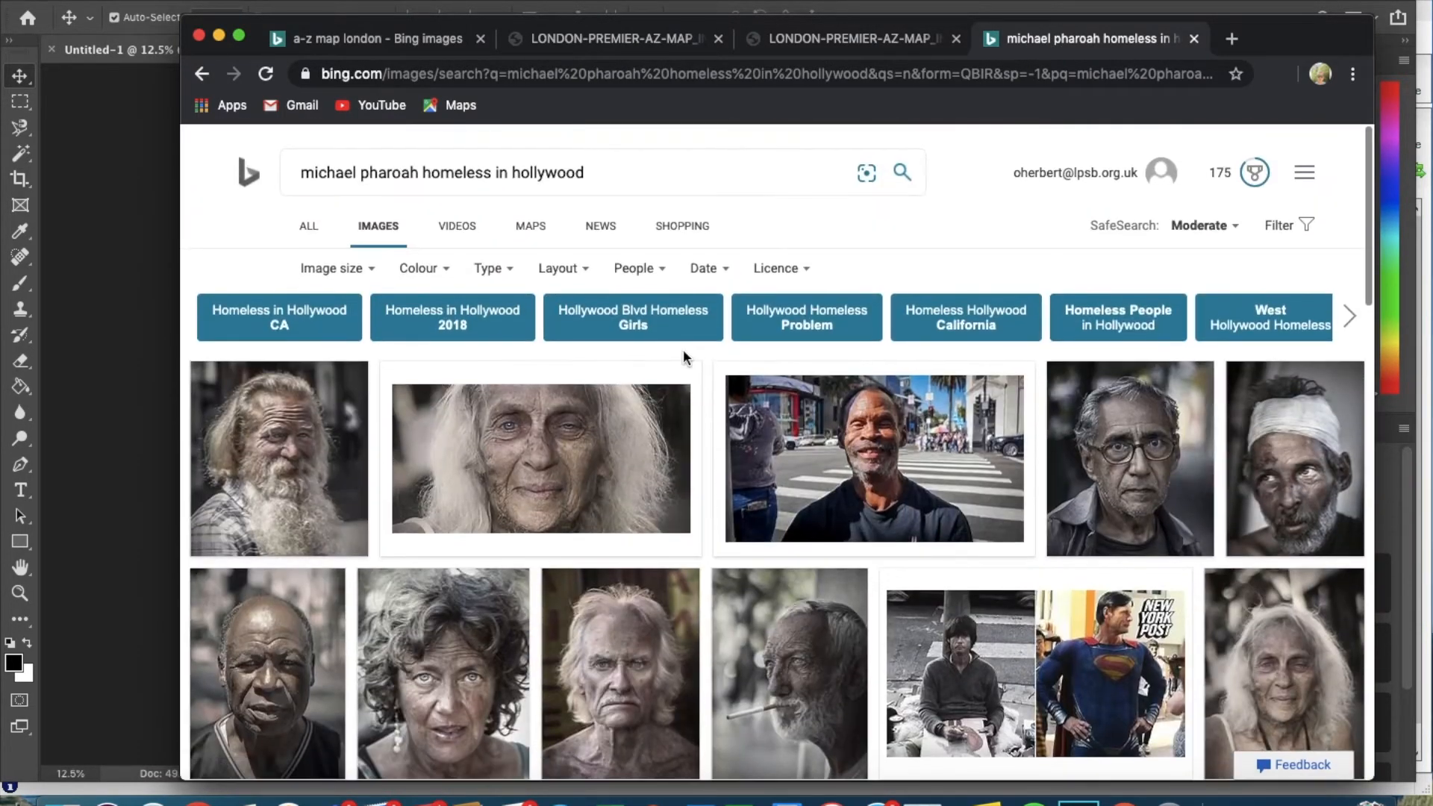
pyautogui.scroll(-2, 685, 359)
pyautogui.scroll(-2, 685, 359)
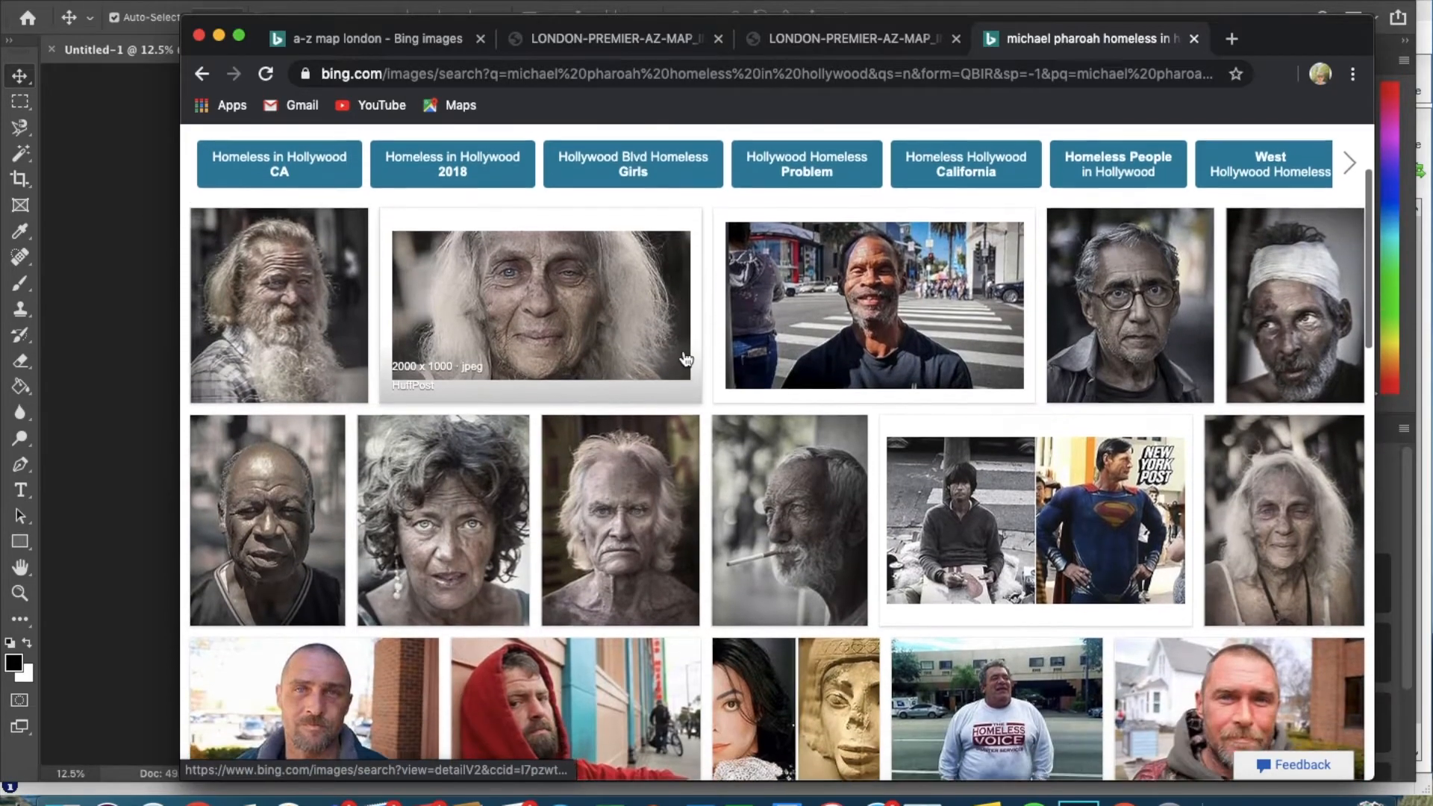
pyautogui.scroll(-5, 685, 359)
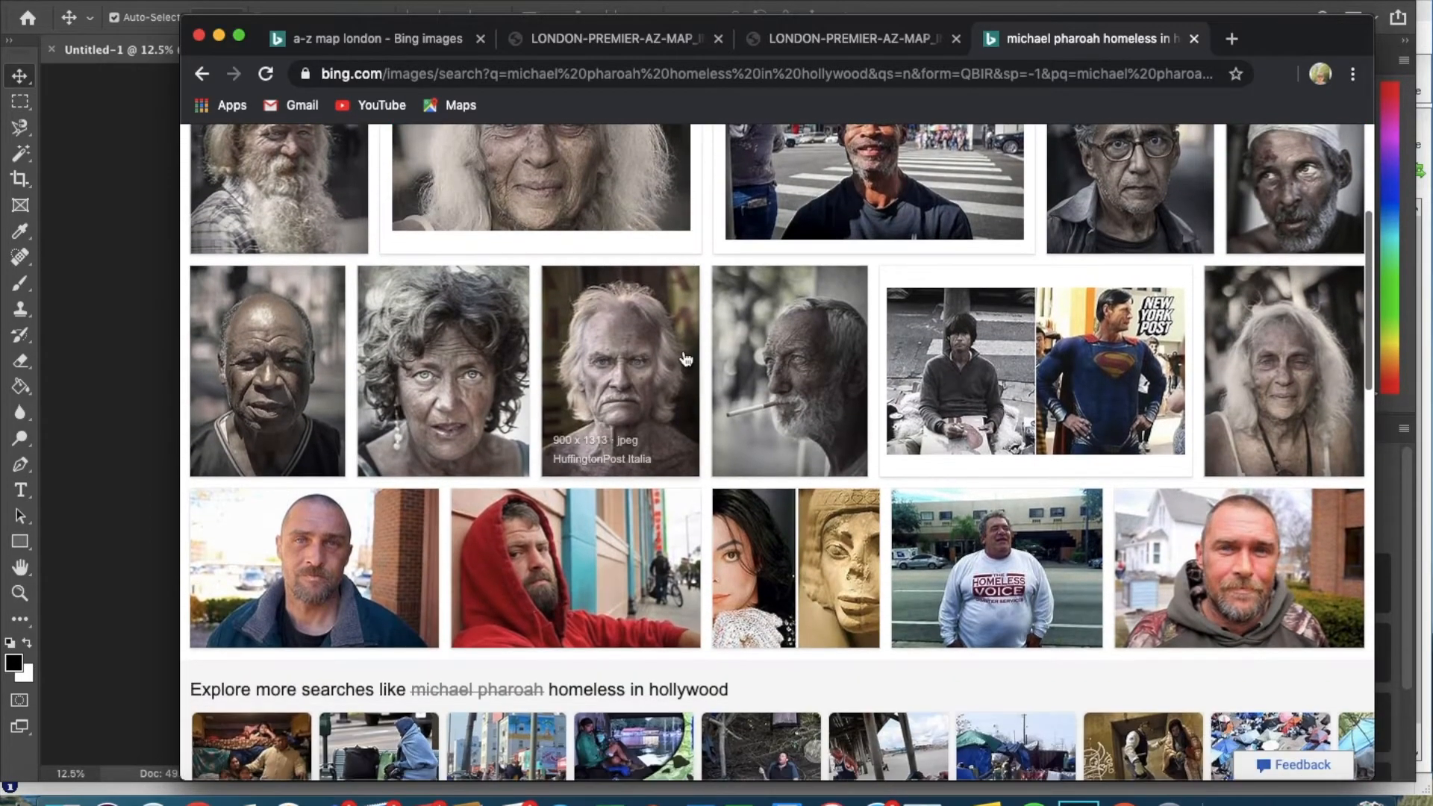
pyautogui.scroll(-2, 685, 359)
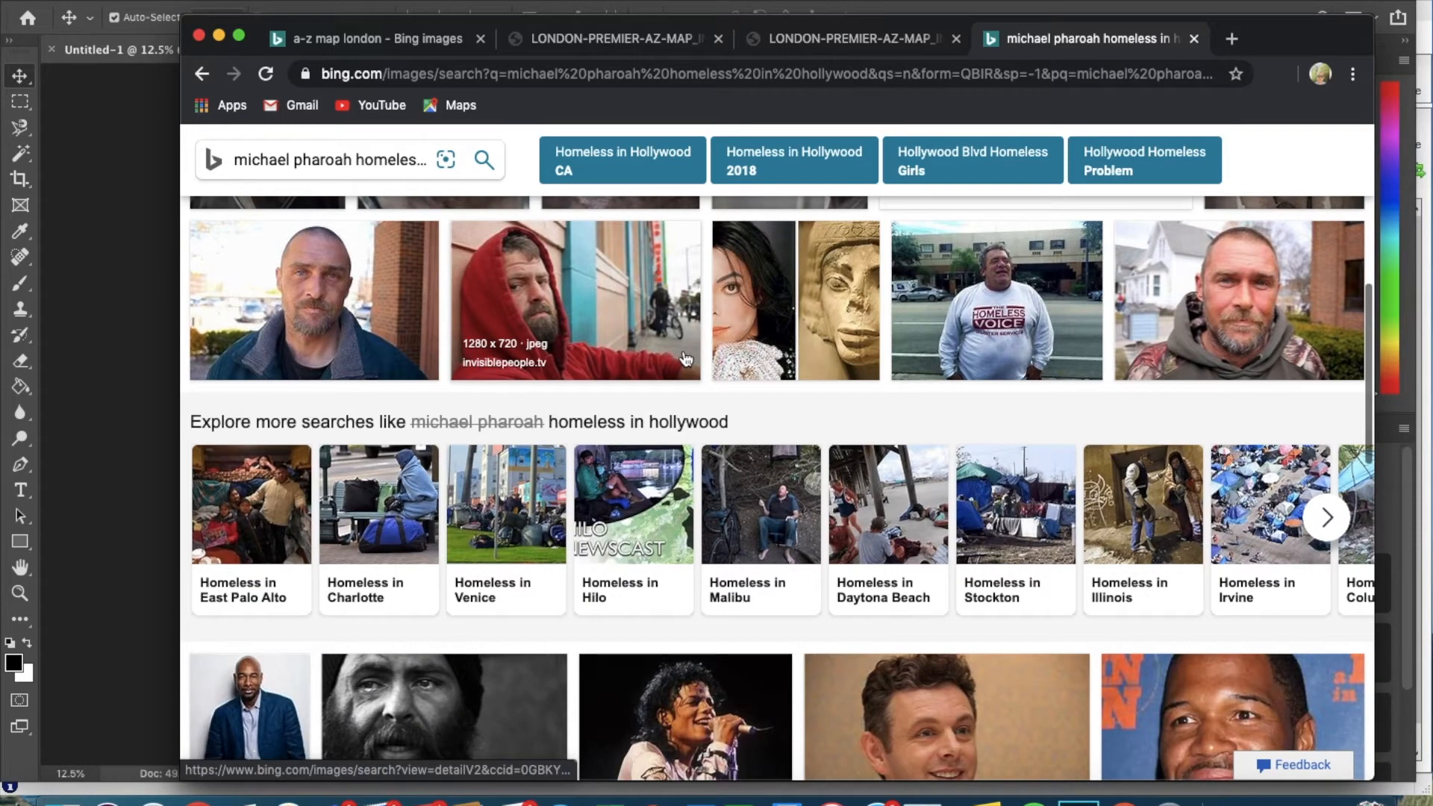
pyautogui.scroll(-7, 685, 359)
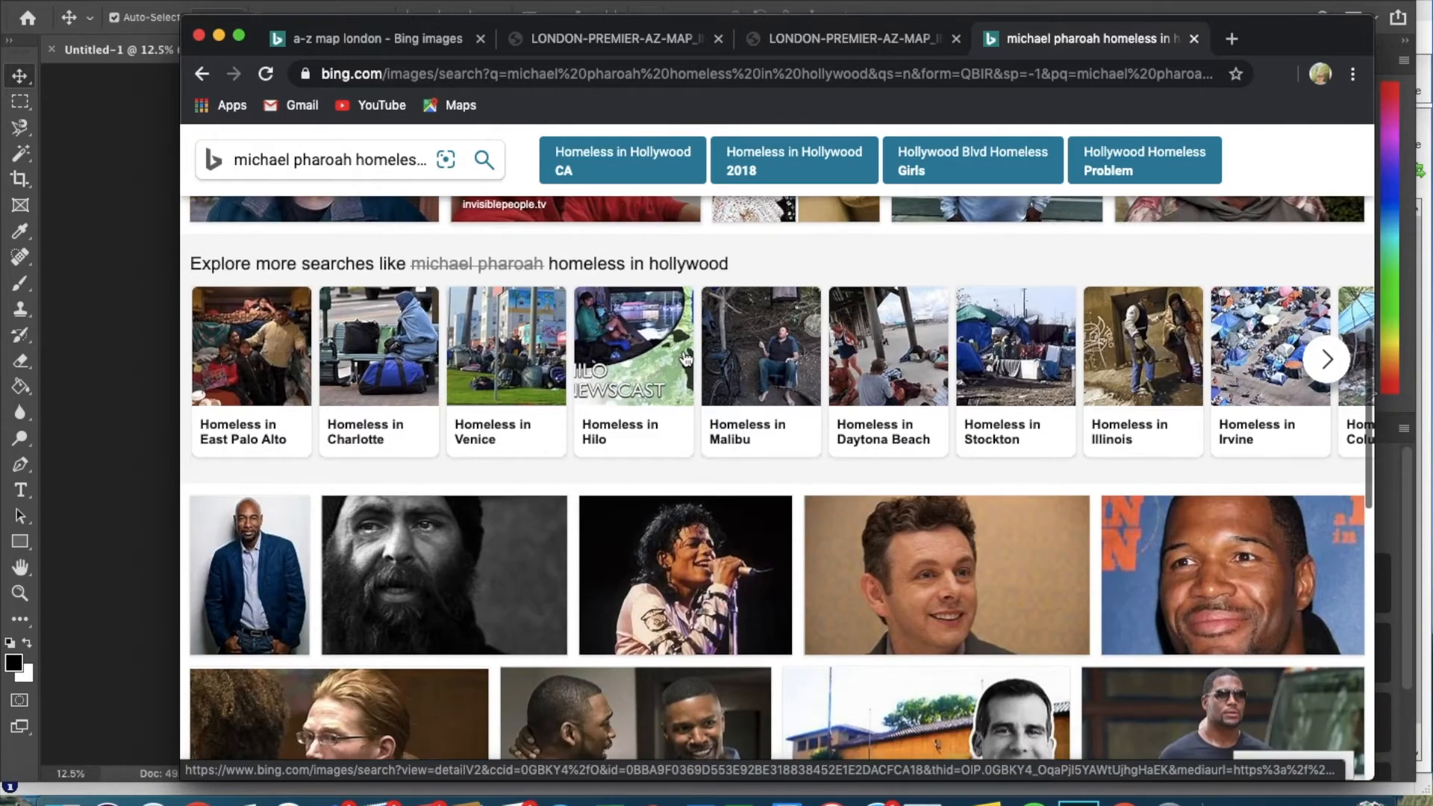
pyautogui.scroll(-5, 685, 359)
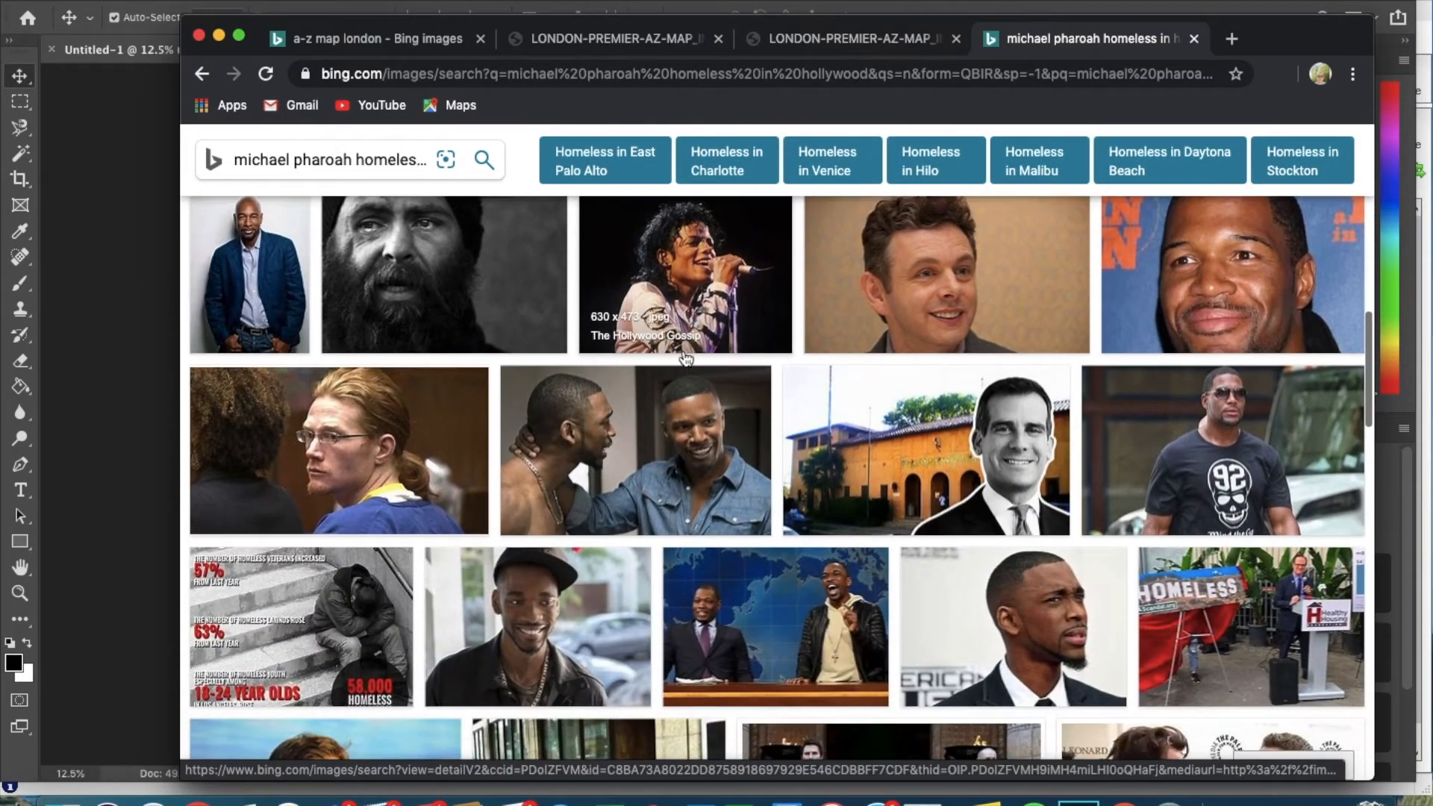
pyautogui.scroll(-2, 685, 359)
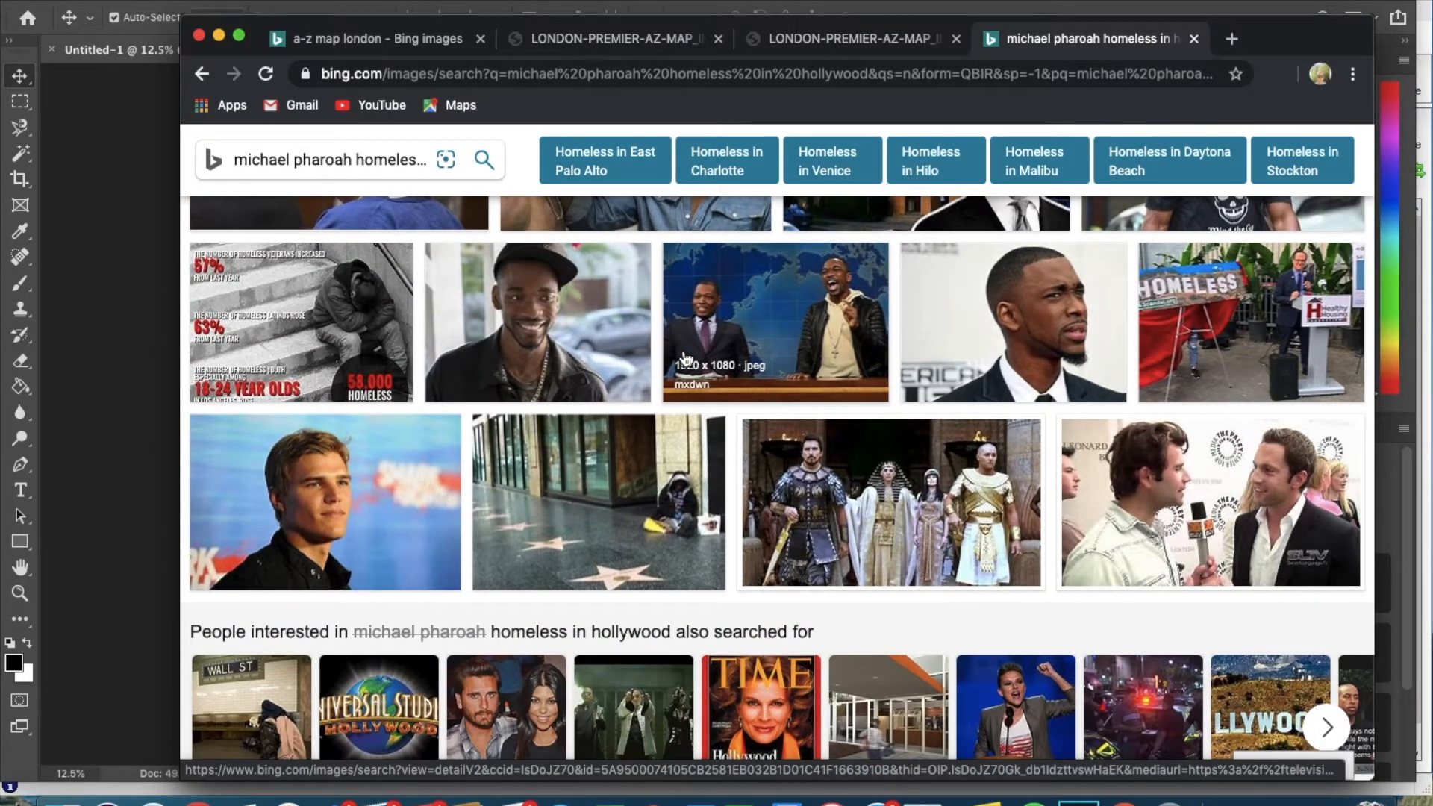
pyautogui.scroll(-3, 685, 358)
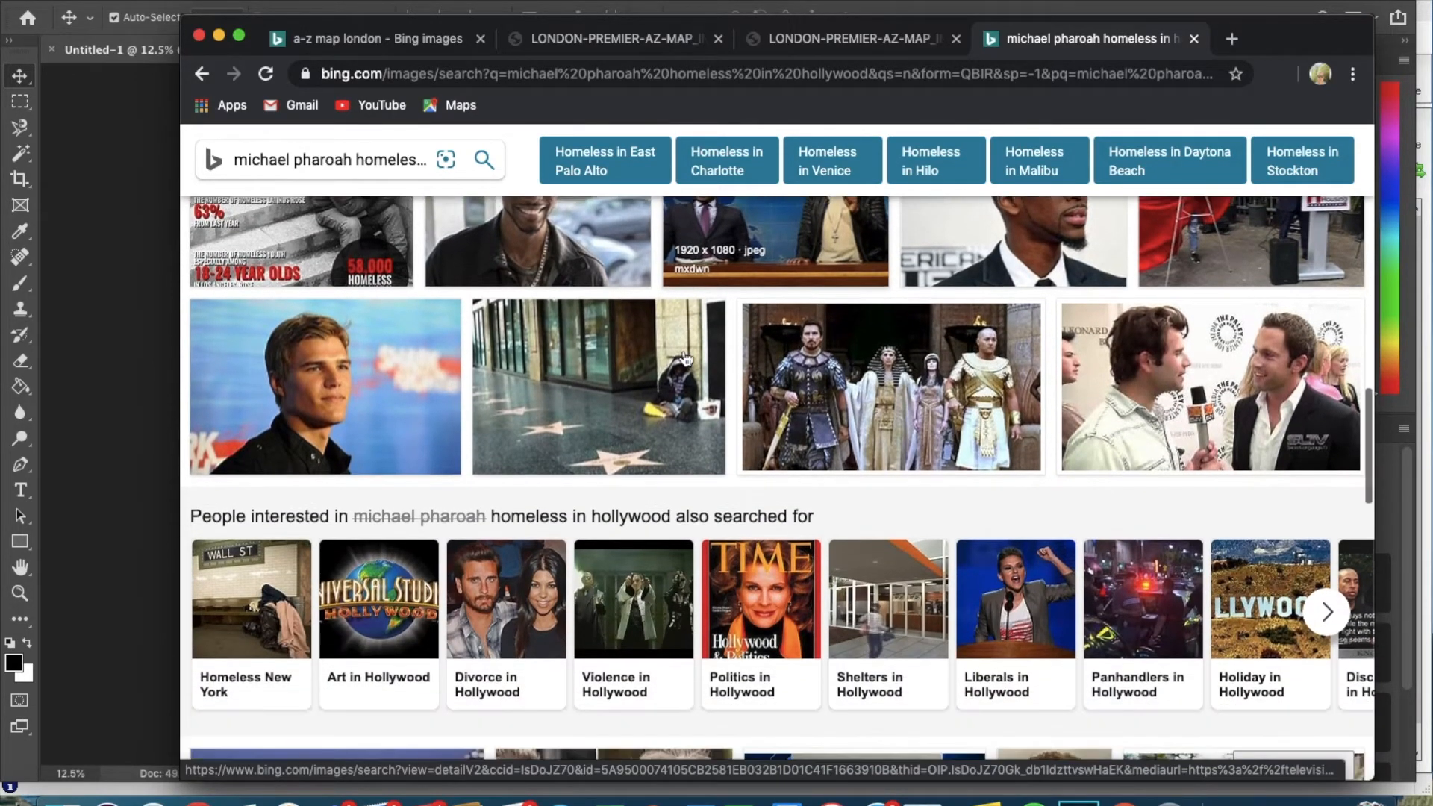
pyautogui.scroll(10, 685, 358)
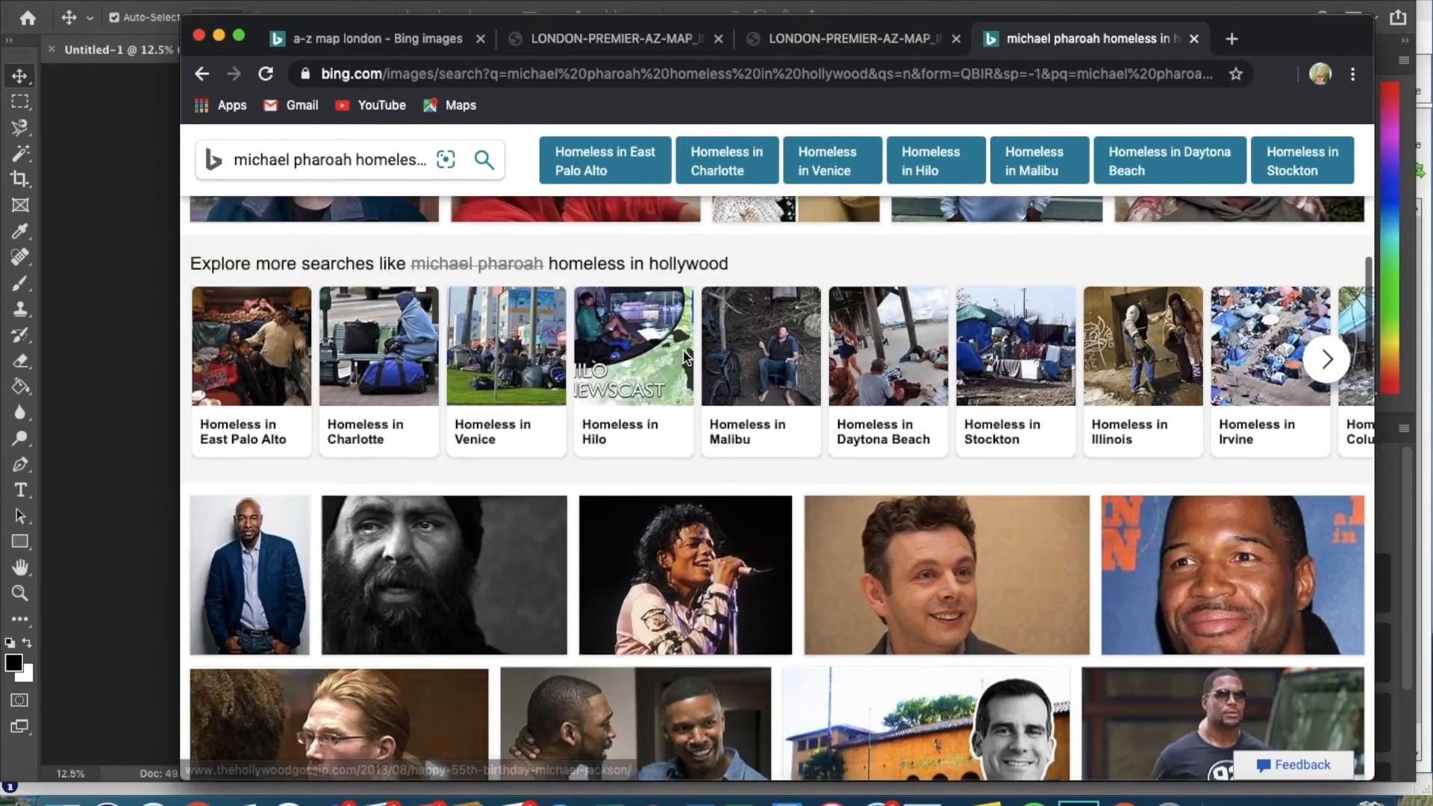
pyautogui.scroll(2, 685, 359)
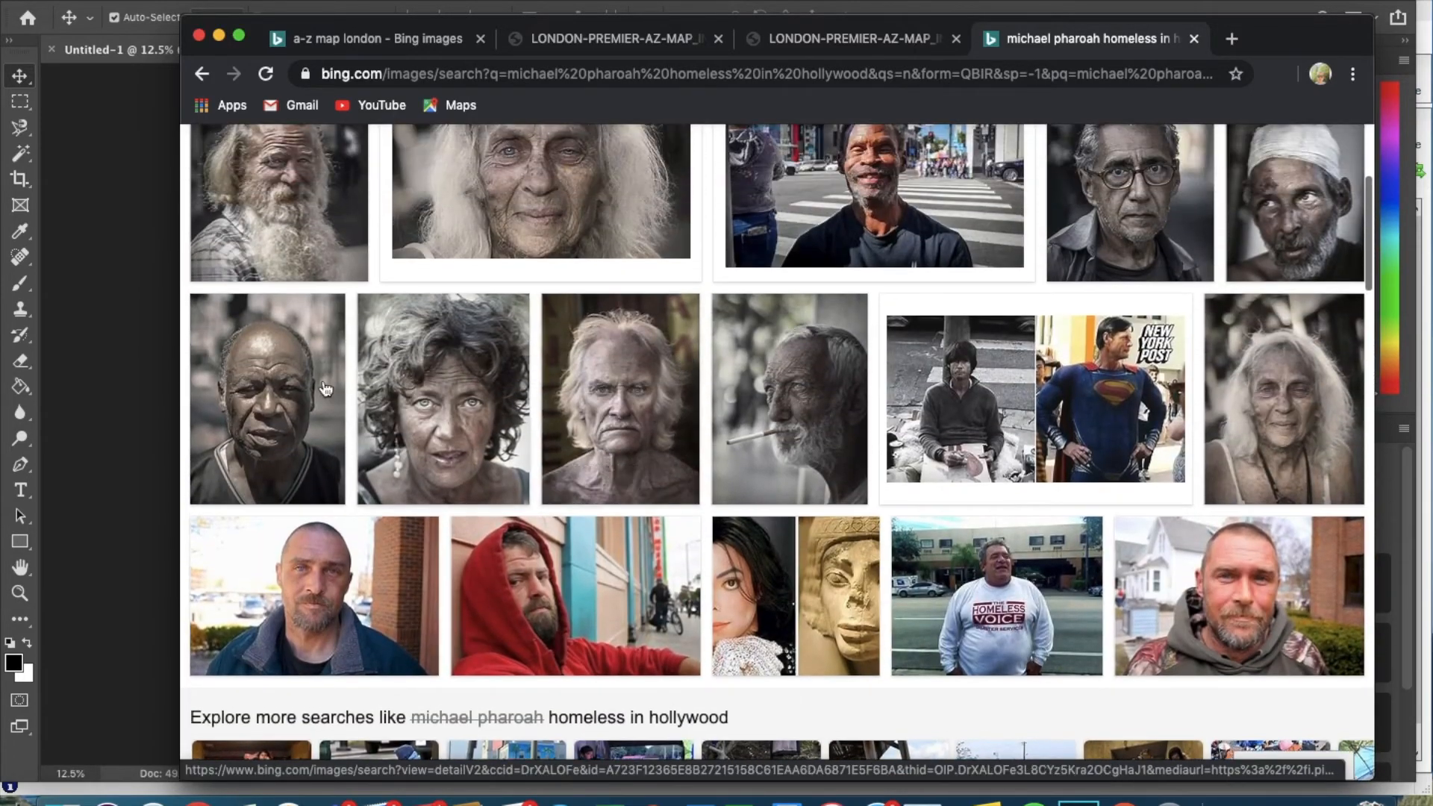
# Open the elderly bald man's portrait larger, copy the image, and return to Photoshop.
pyautogui.click(270, 393)
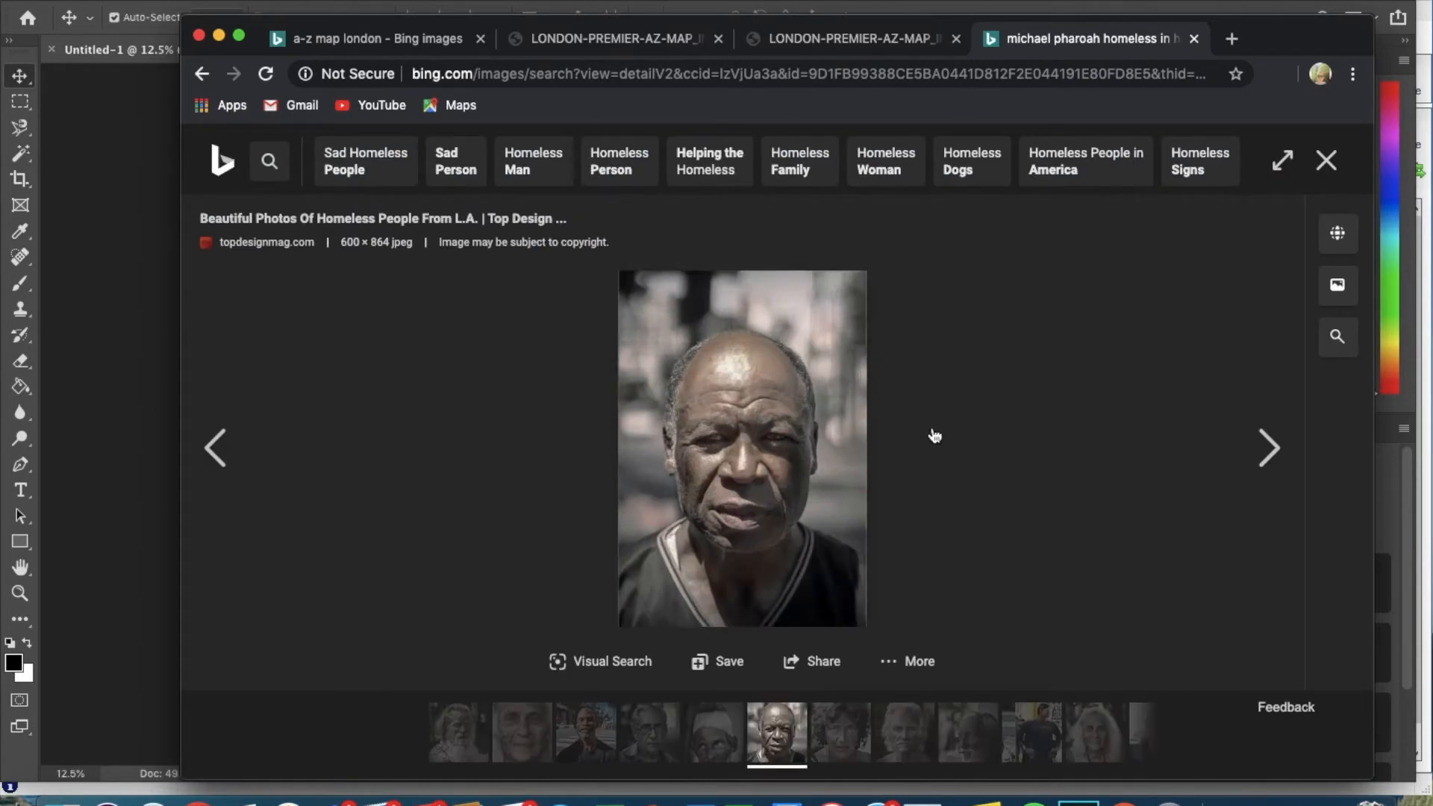
pyautogui.rightClick(781, 415)
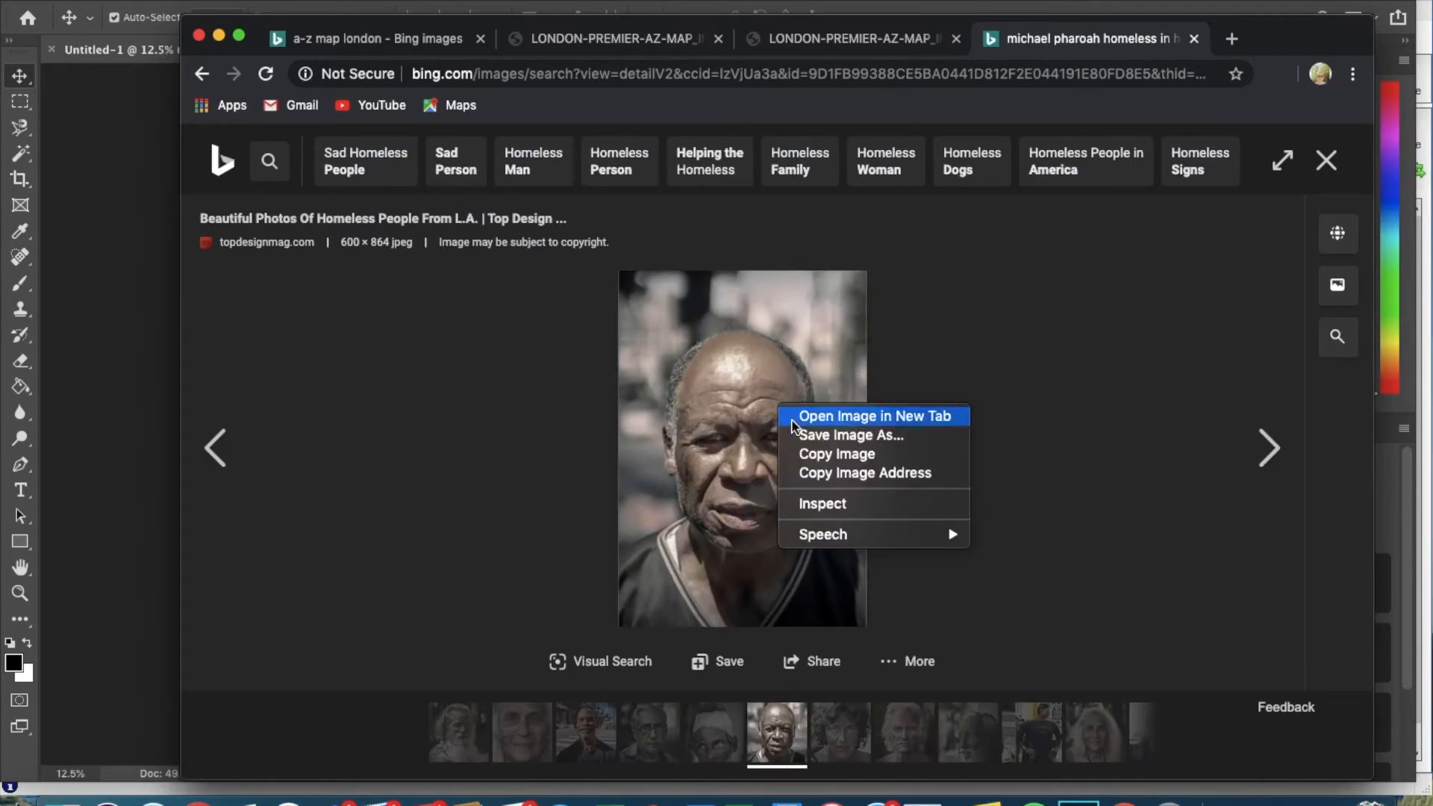
pyautogui.click(817, 451)
pyautogui.click(117, 371)
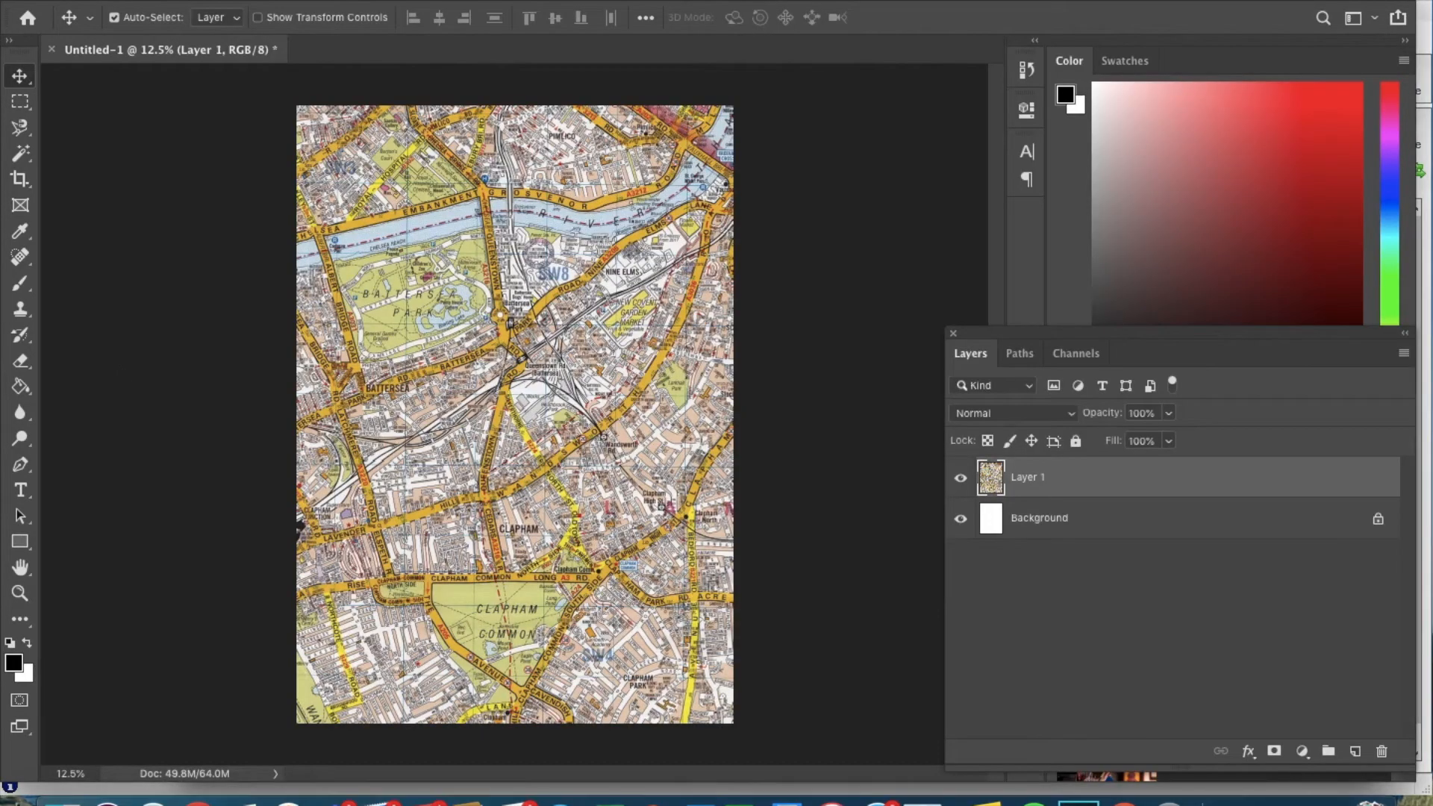
# Paste the portrait as Layer 2, zoom in to inspect the face, then zoom back out.
pyautogui.click(217, 1)
pyautogui.click(259, 145)
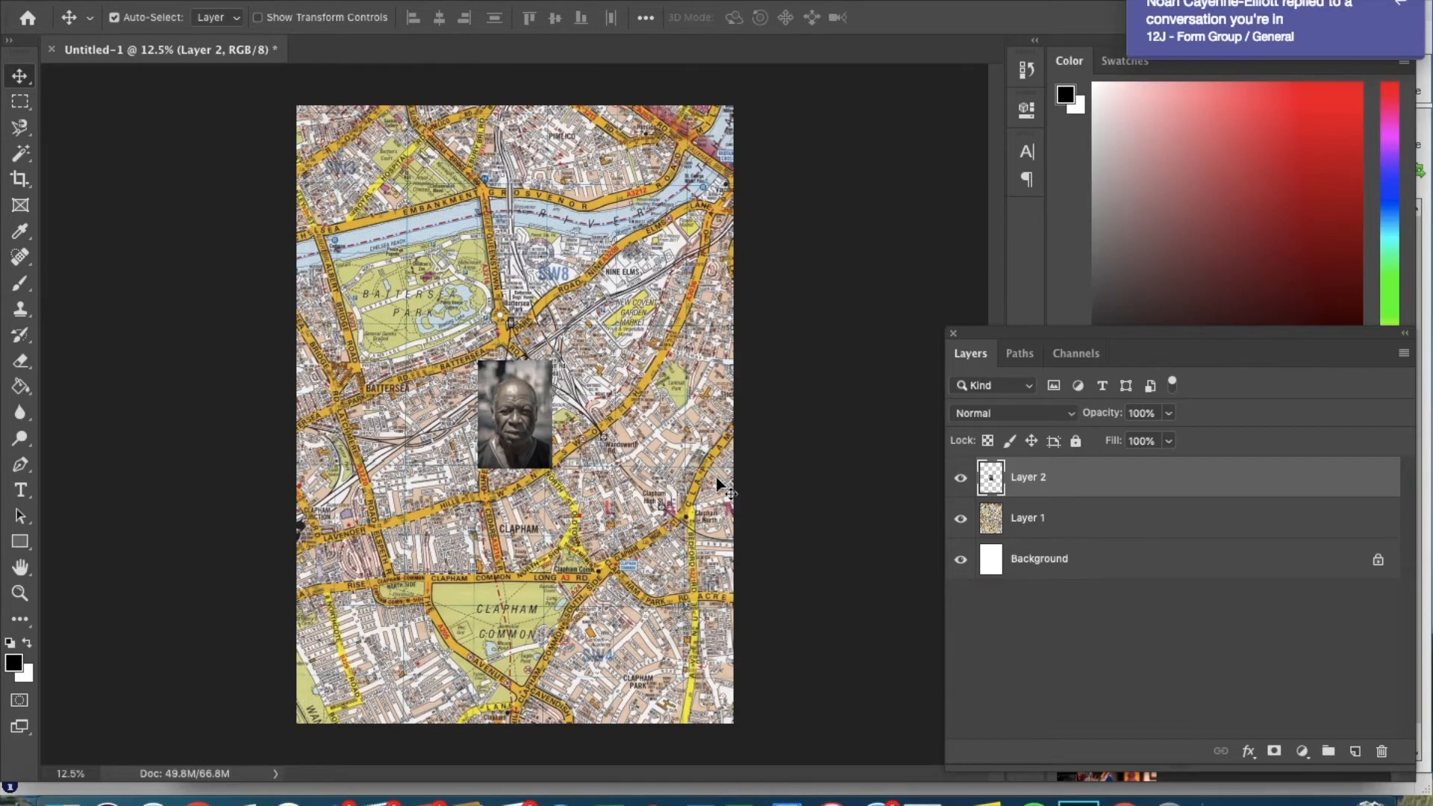
pyautogui.press('super+plus')
pyautogui.press('super+plus')
pyautogui.press('super+plus')
pyautogui.press('super+plus')
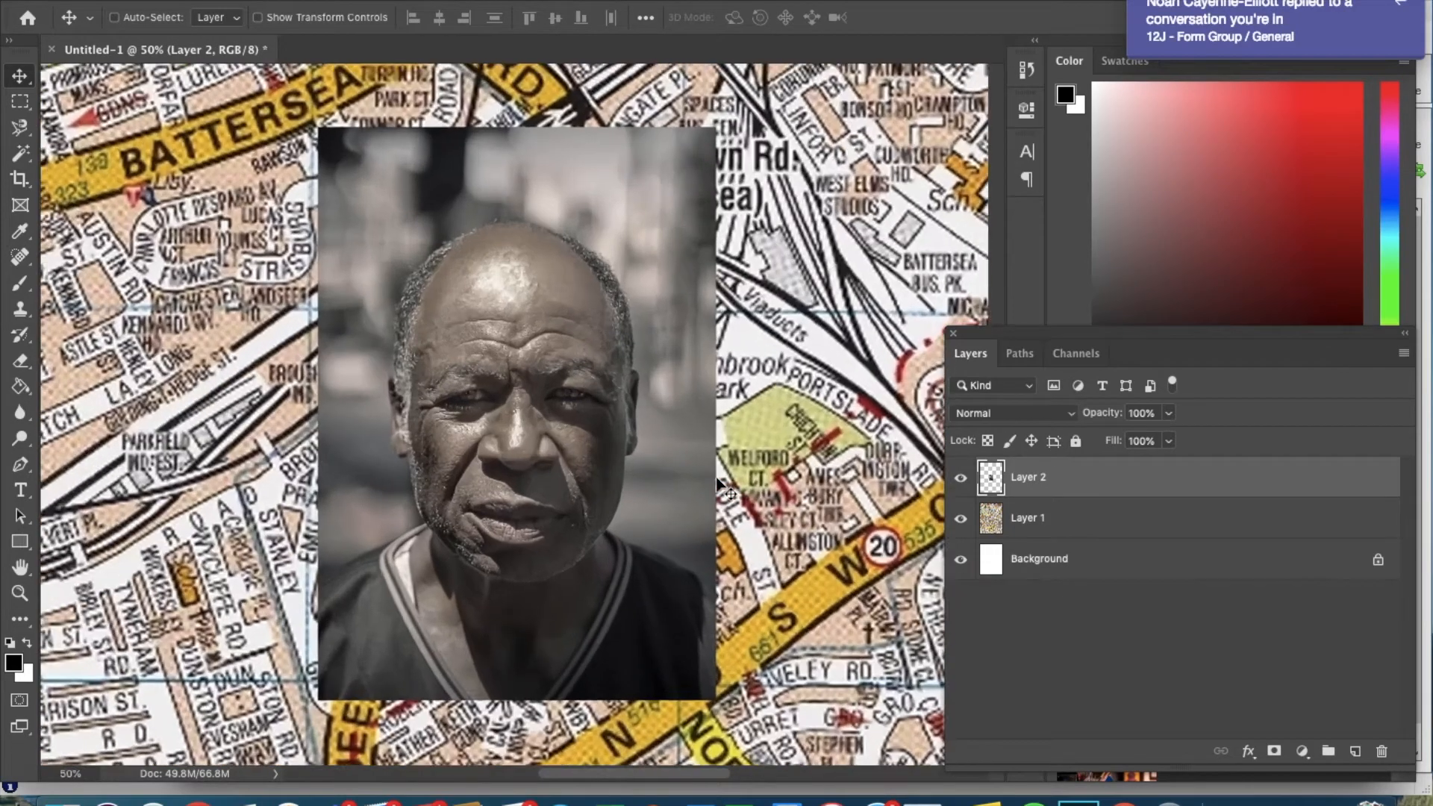
pyautogui.press('super+plus')
pyautogui.press('super+plus')
pyautogui.press('super+plus')
pyautogui.press('super+minus')
pyautogui.press('super+minus')
pyautogui.press('super+minus')
pyautogui.press('super+minus')
pyautogui.press('super+plus')
pyautogui.press('super+plus')
pyautogui.press('super+plus')
pyautogui.press('super+minus')
pyautogui.press('super+minus')
pyautogui.press('super+minus')
pyautogui.press('super+minus')
pyautogui.press('super+minus')
pyautogui.press('super+minus')
pyautogui.press('super+minus')
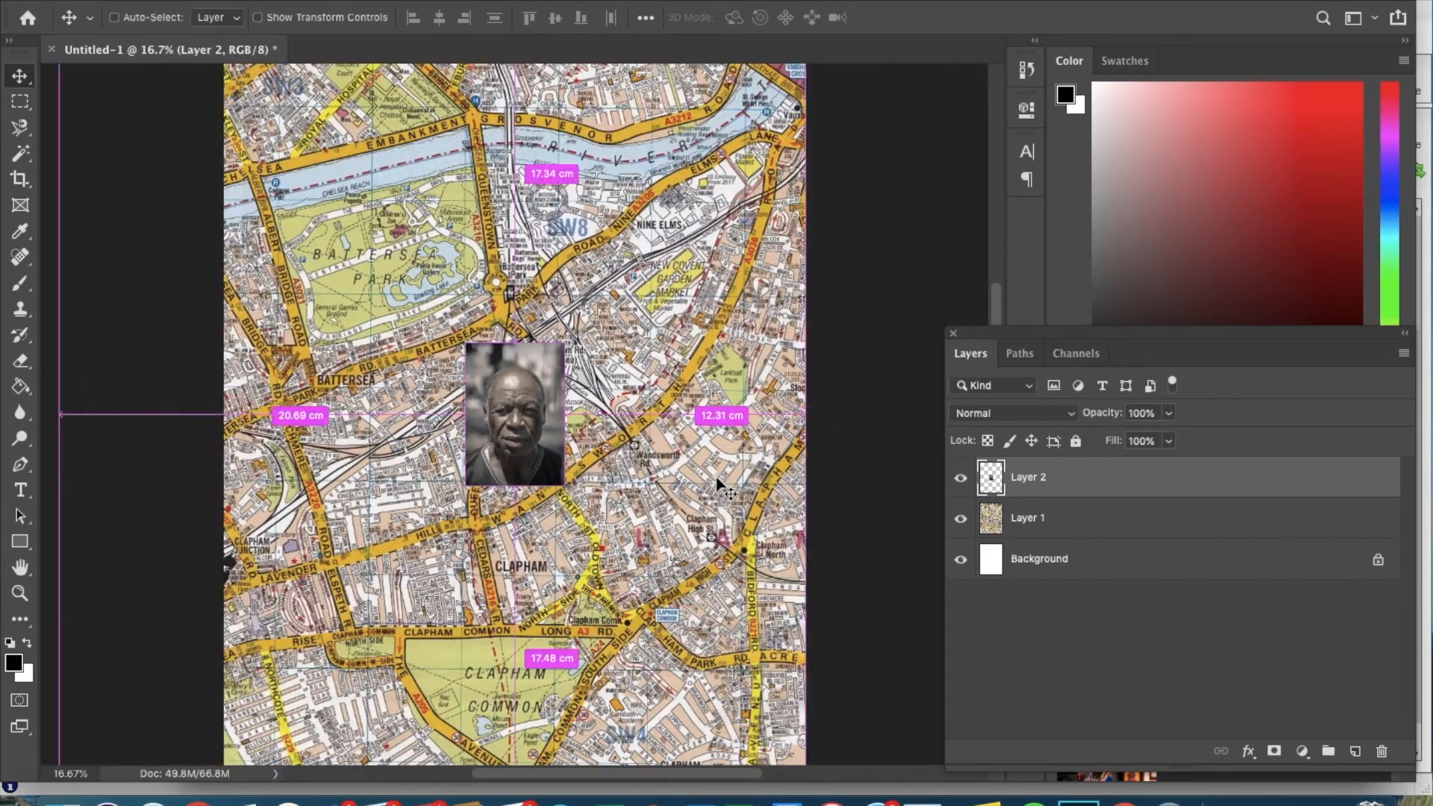
pyautogui.press('super+minus')
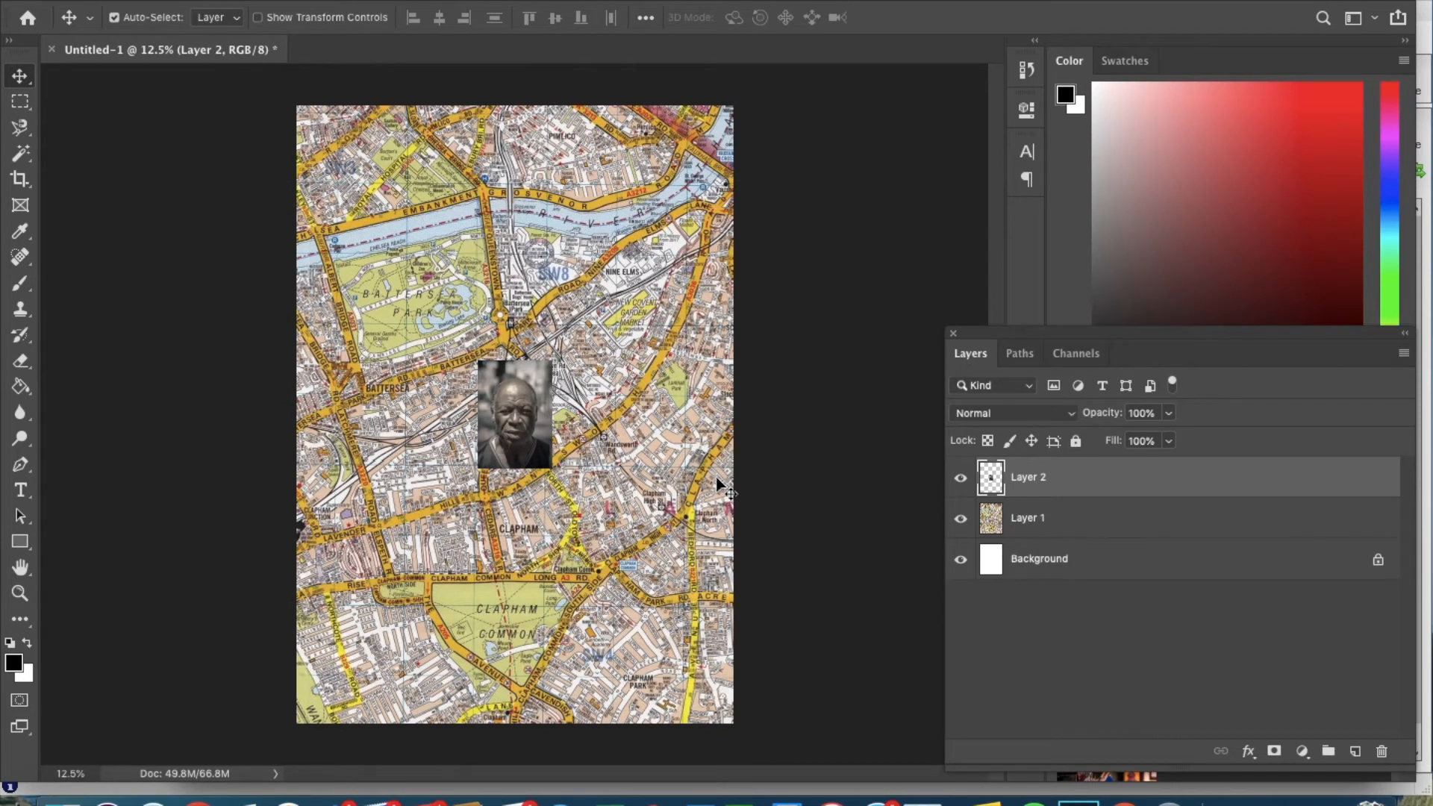
# Scale the Layer 2 portrait beyond double size until it fills the A3 page.
pyautogui.press('super+t')
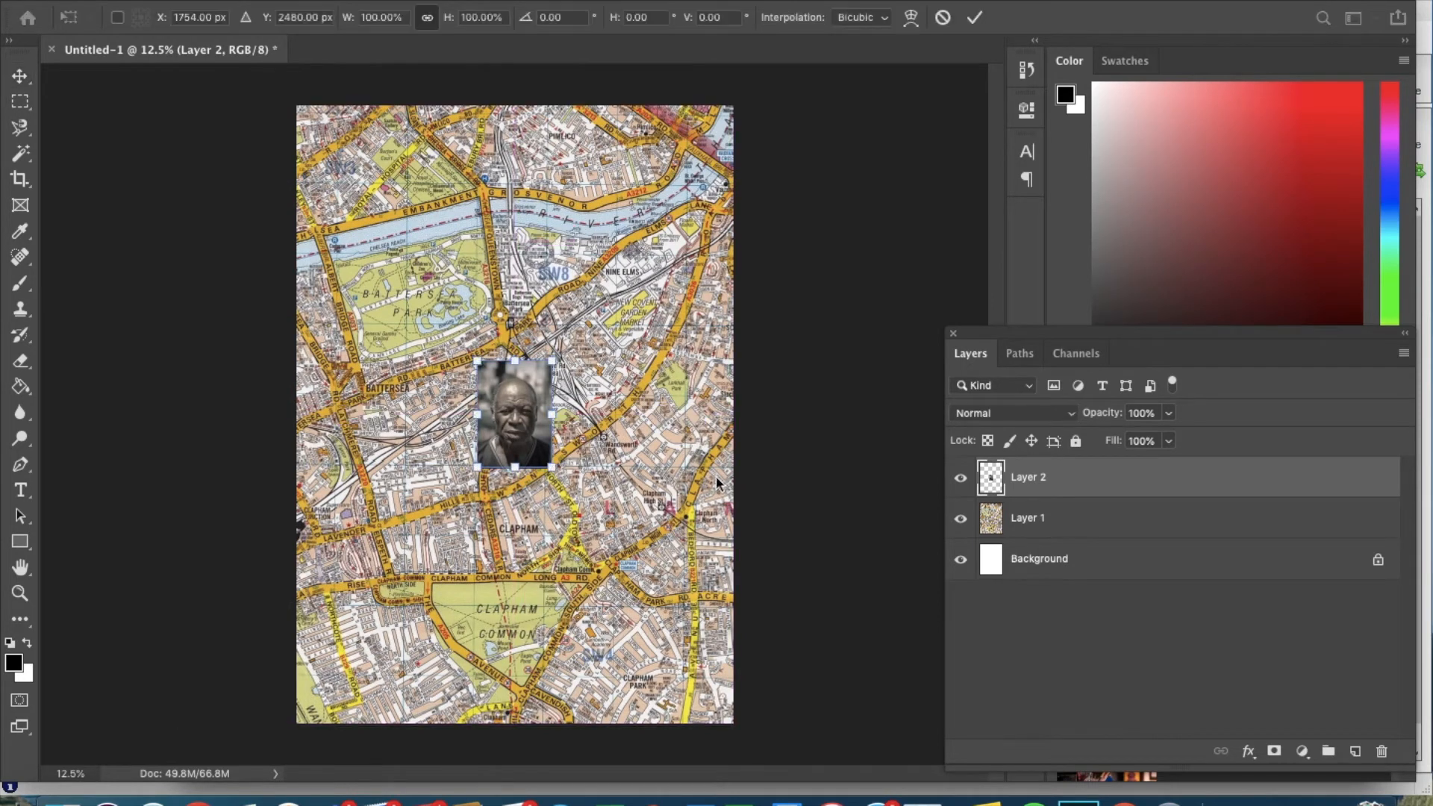
pyautogui.moveTo(556, 362); pyautogui.dragTo(762, 110)
pyautogui.moveTo(477, 467); pyautogui.dragTo(230, 724)
pyautogui.press('Return')
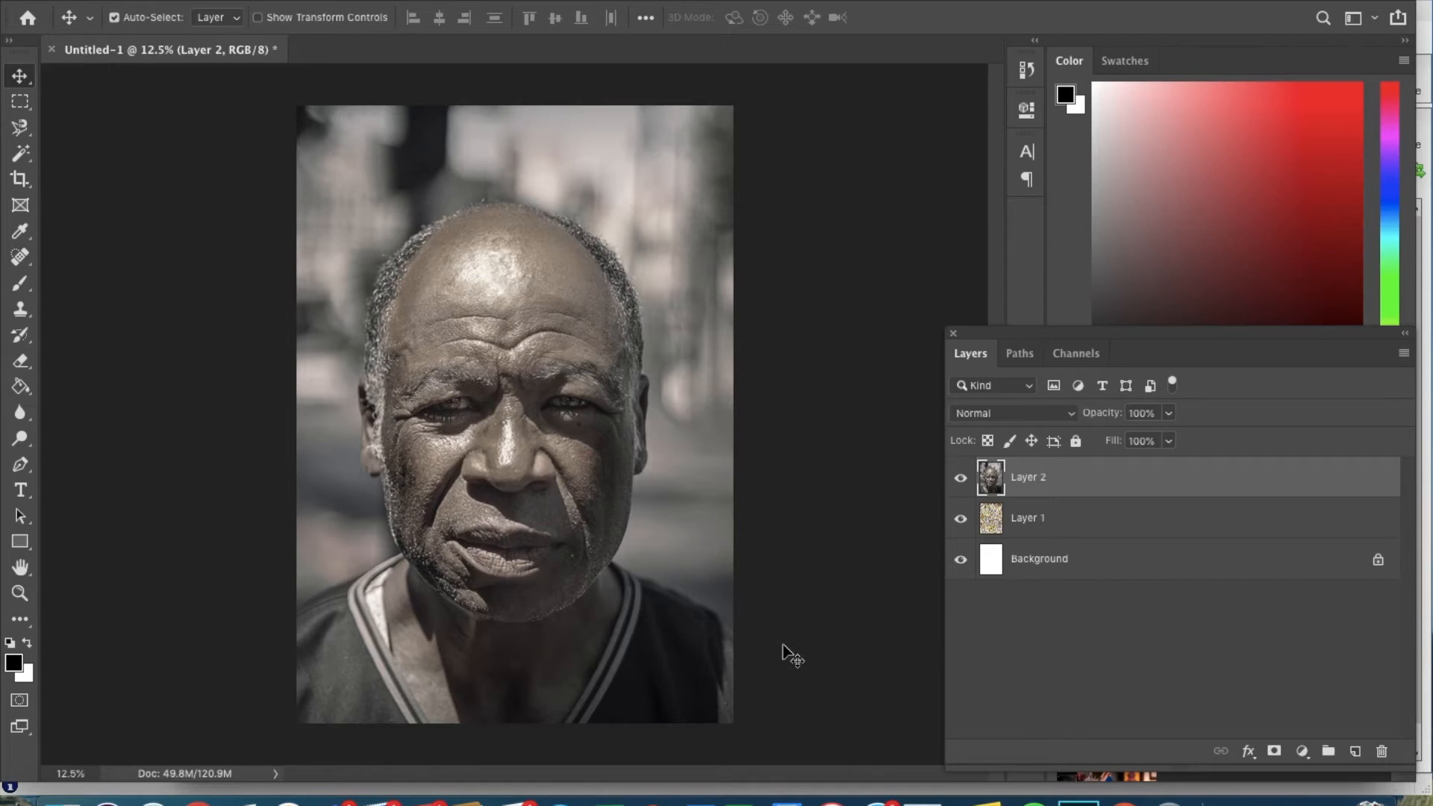
# Try the Darken, Color Burn and Darker Color blend modes on the portrait layer.
pyautogui.click(1072, 413)
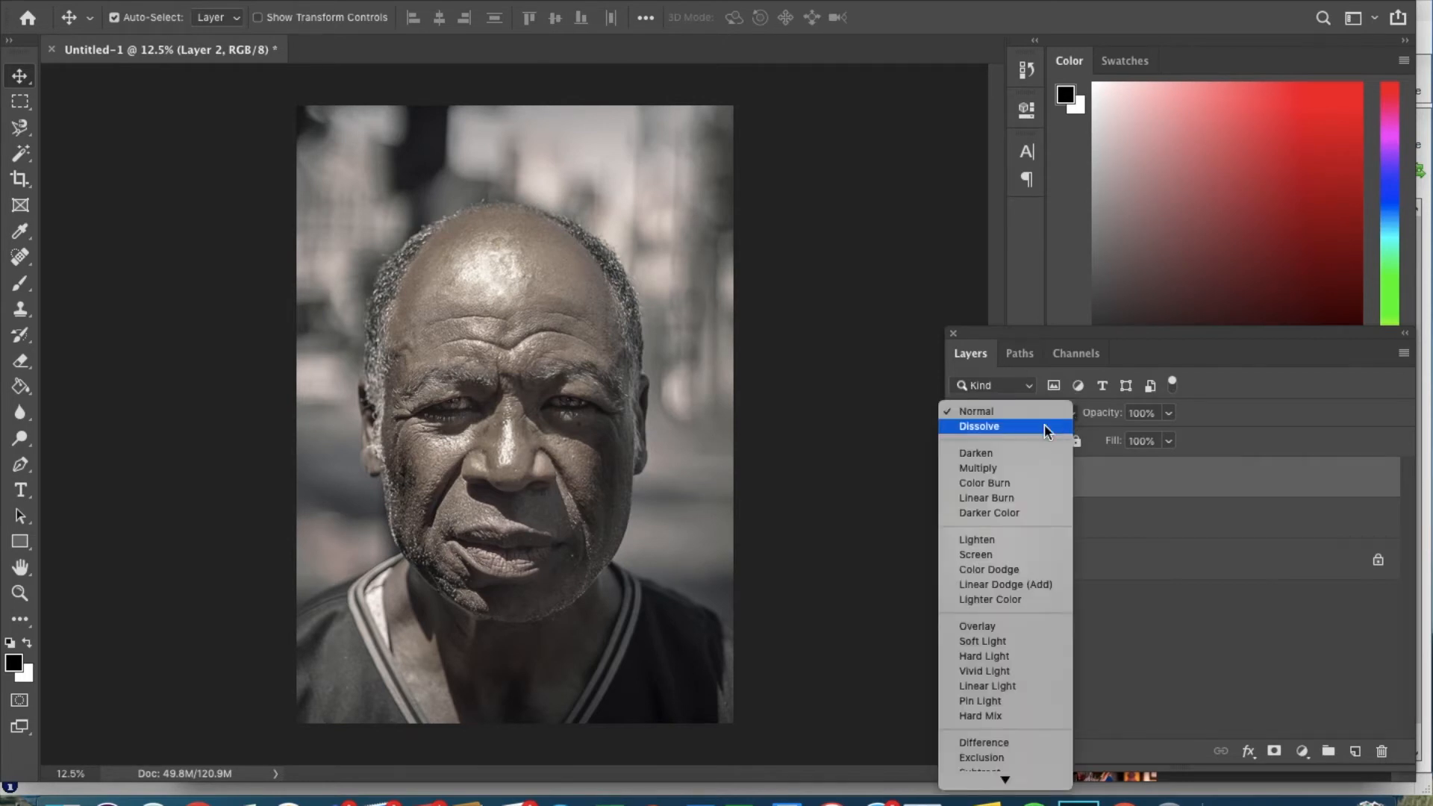
pyautogui.click(1021, 455)
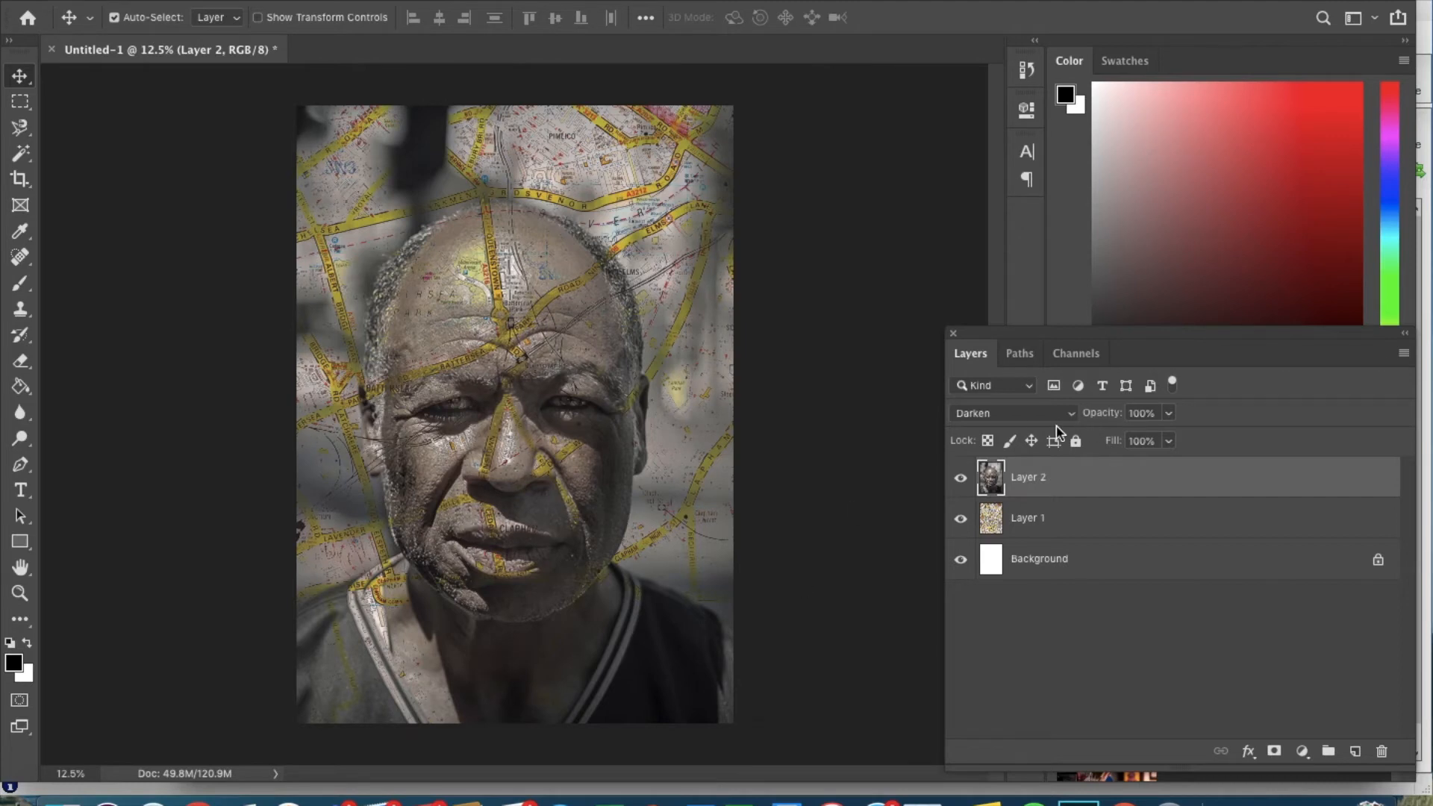
pyautogui.click(1037, 420)
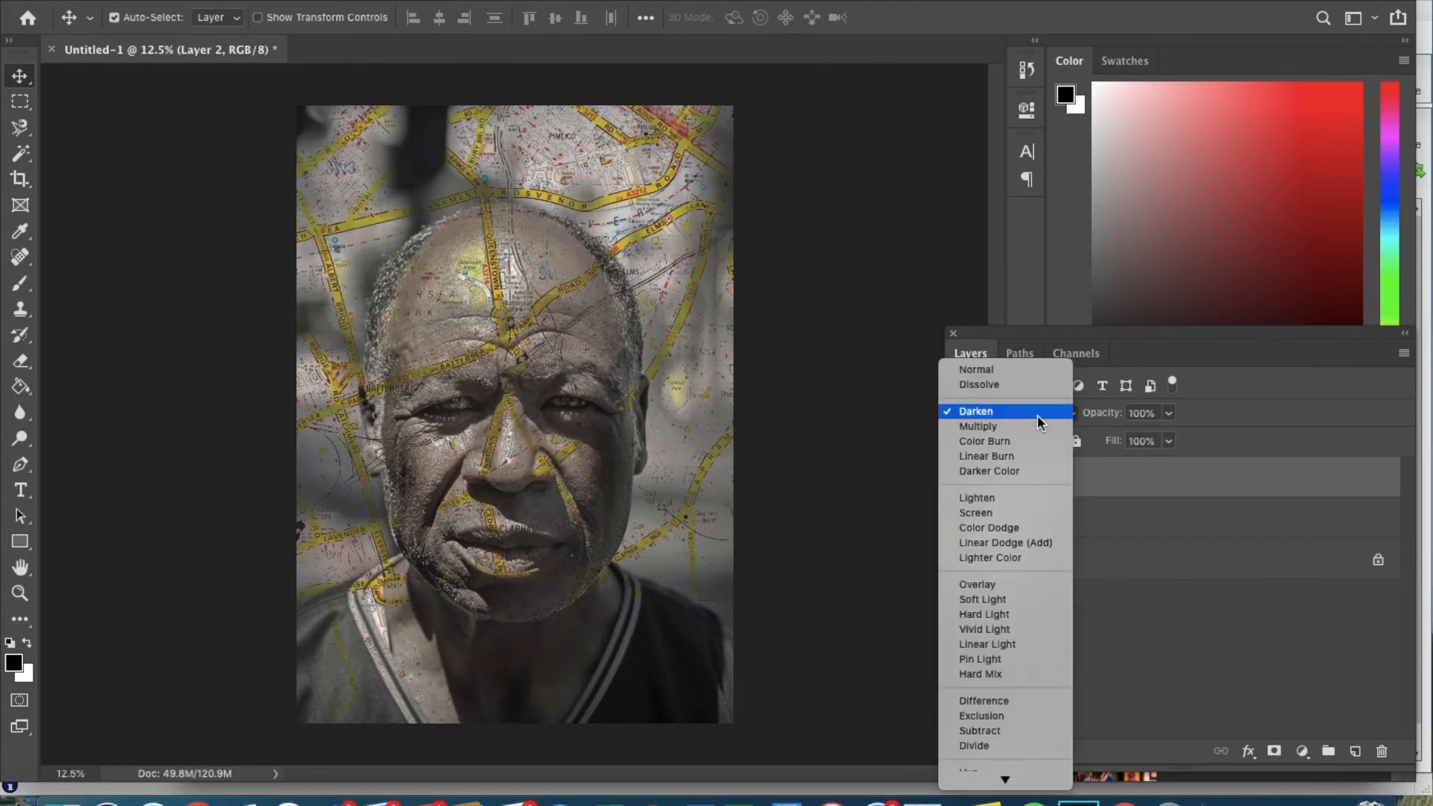
pyautogui.click(1037, 419)
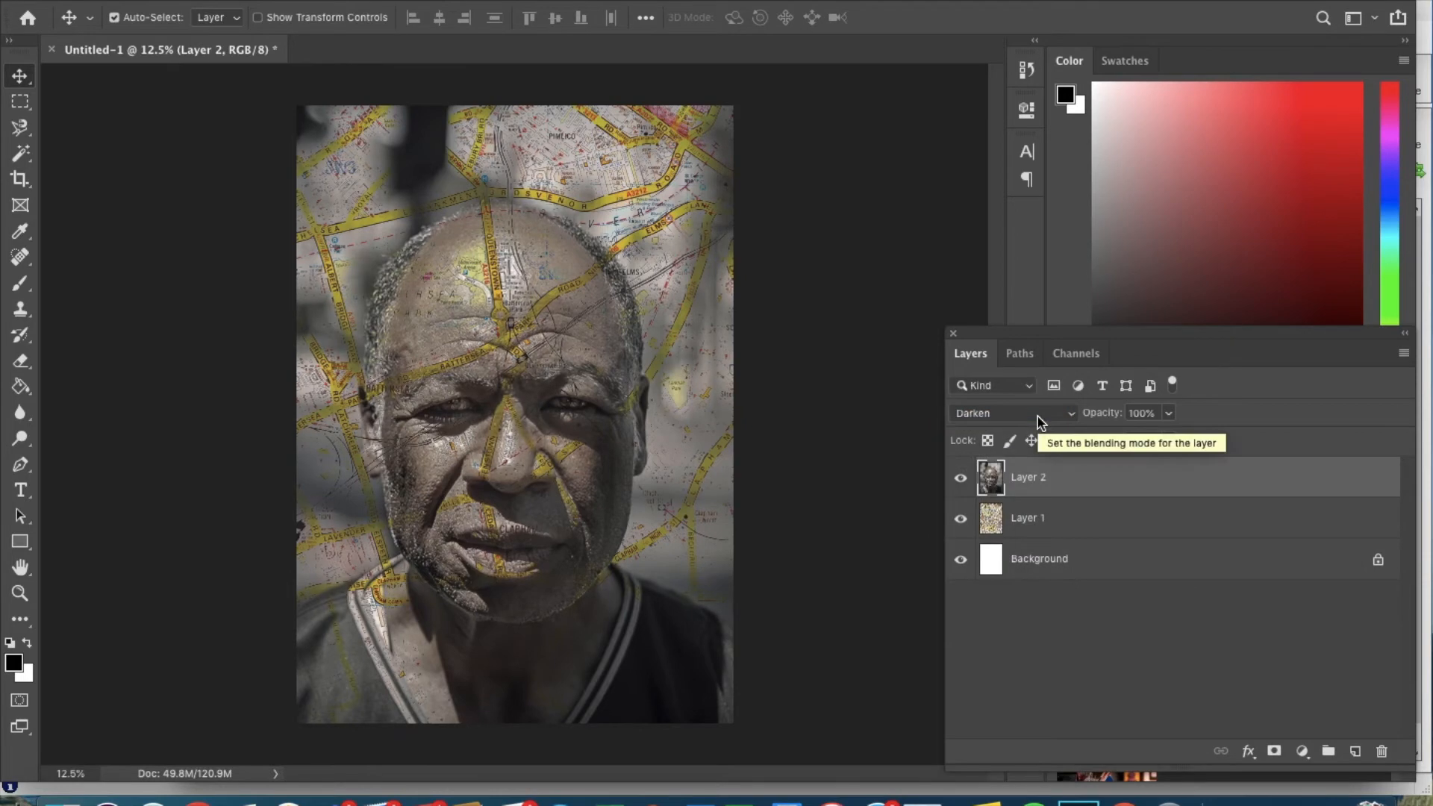
pyautogui.click(1038, 417)
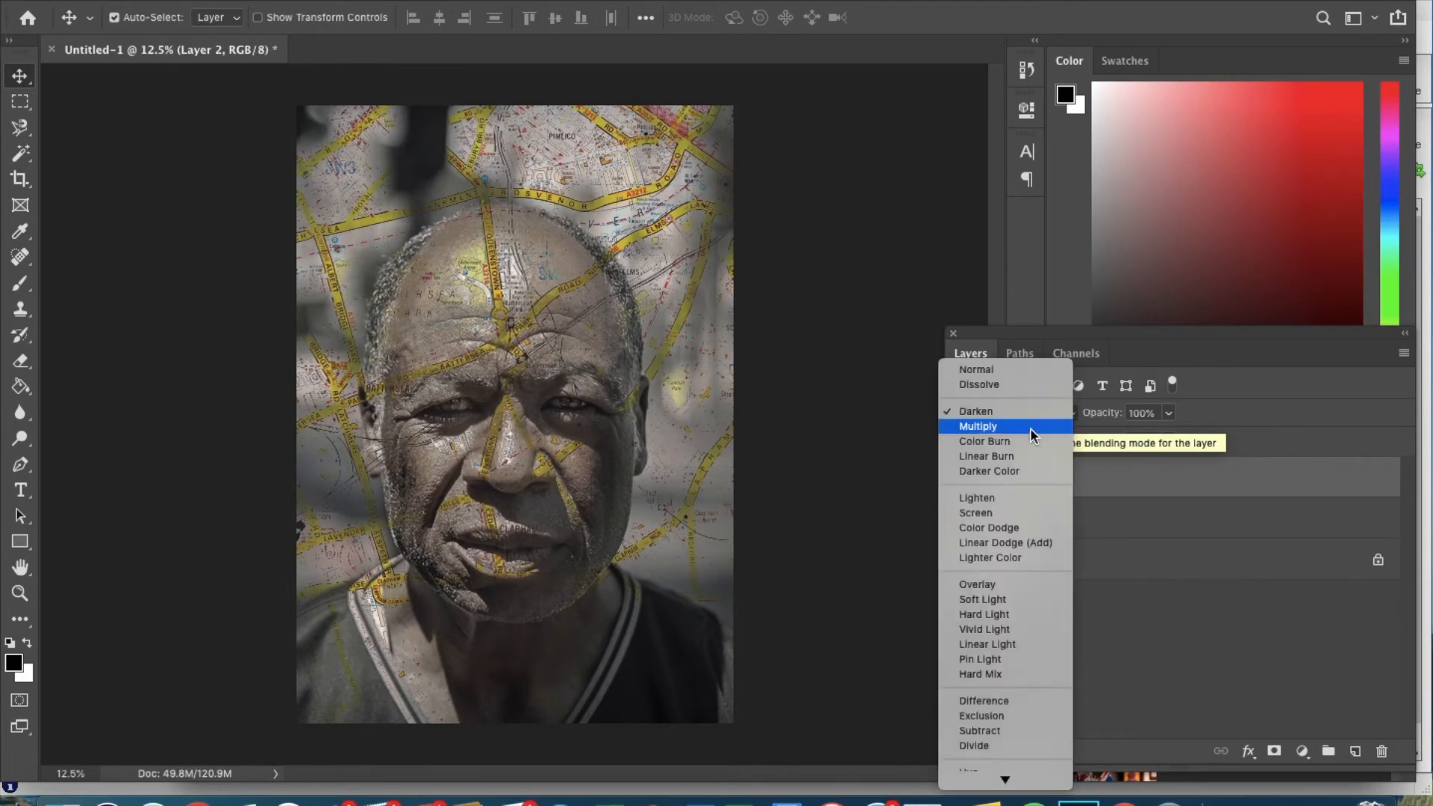
pyautogui.click(1034, 441)
pyautogui.click(1050, 415)
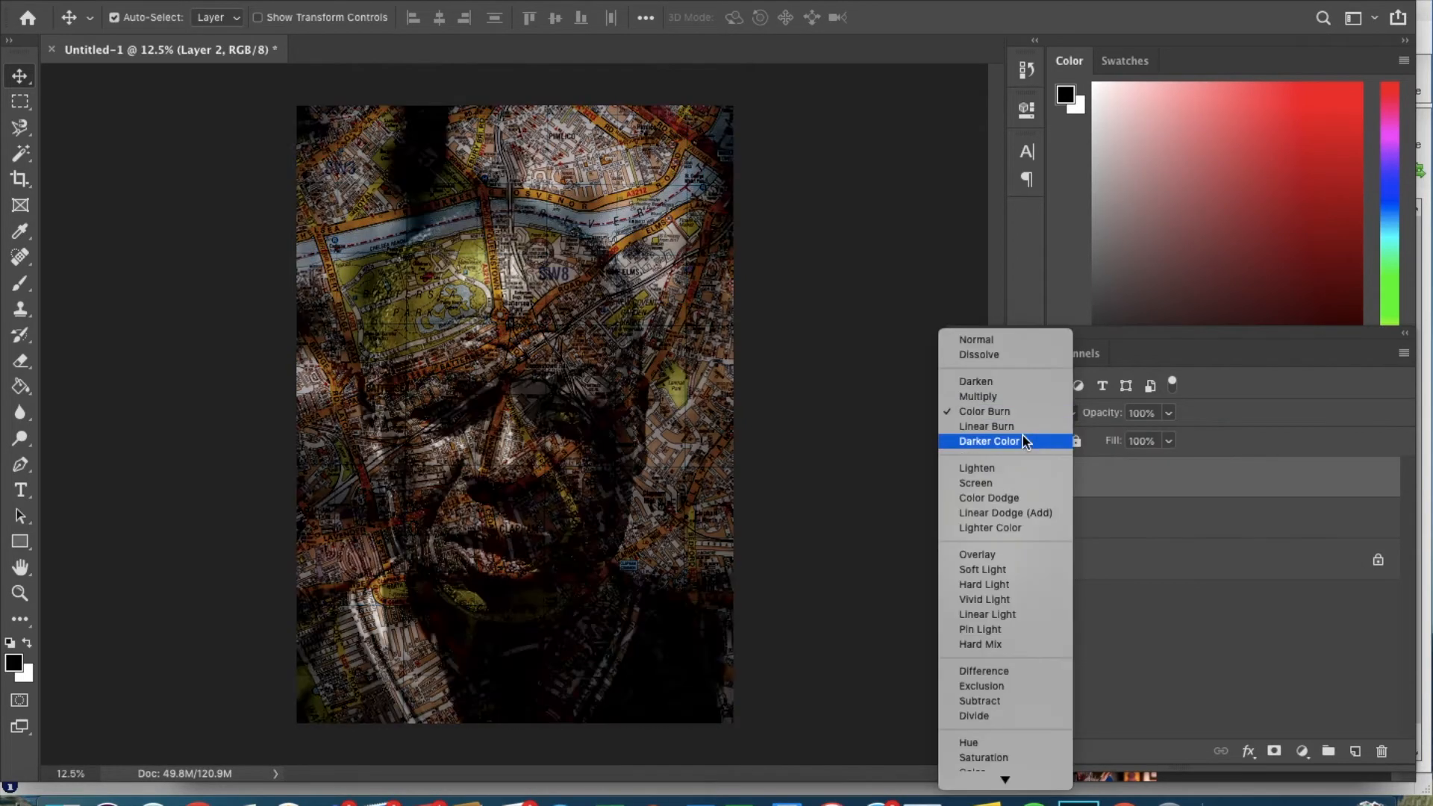
pyautogui.click(1026, 441)
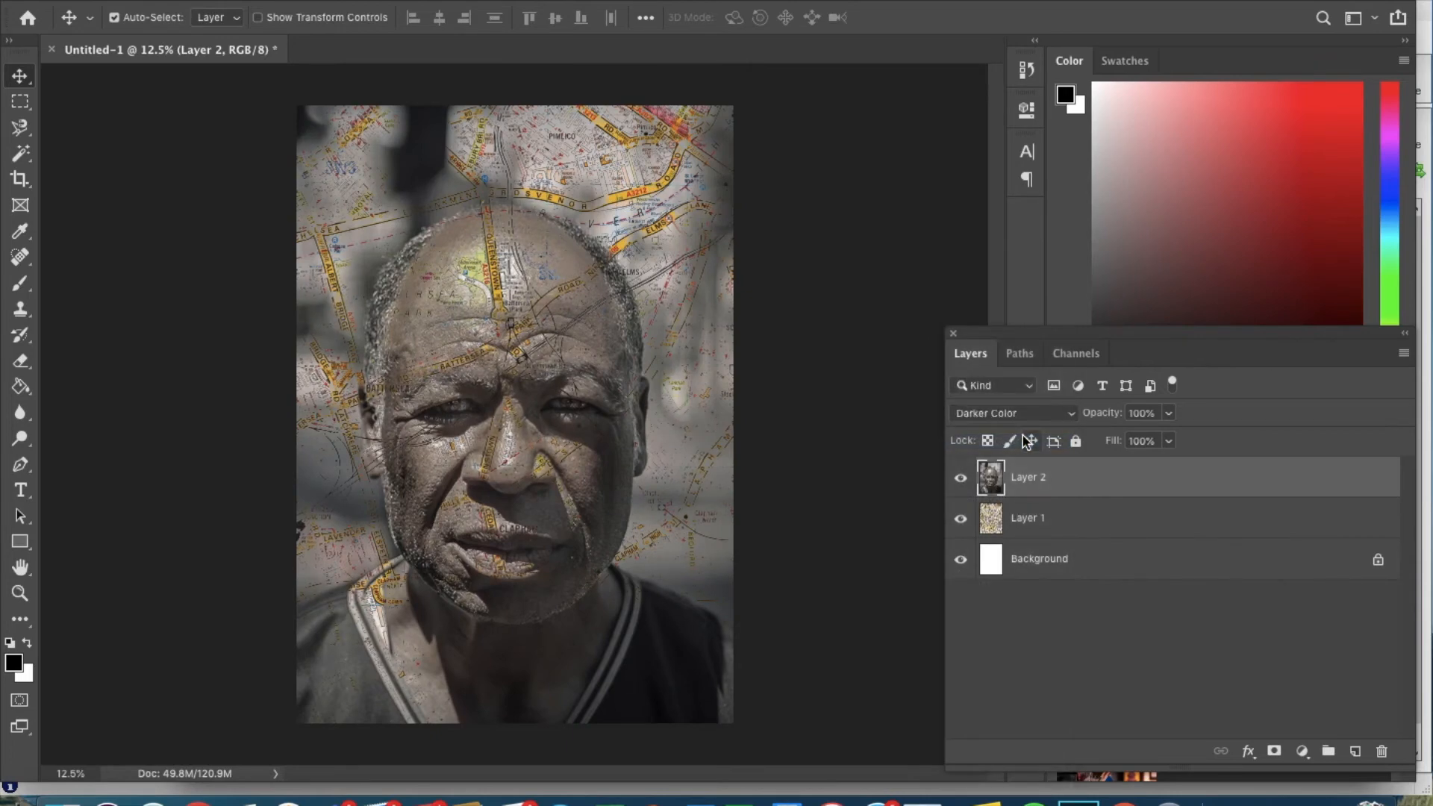
# Try Screen and Color Dodge, then set the portrait layer's blend mode to Hard Light.
pyautogui.click(1060, 416)
pyautogui.click(1014, 454)
pyautogui.click(1053, 413)
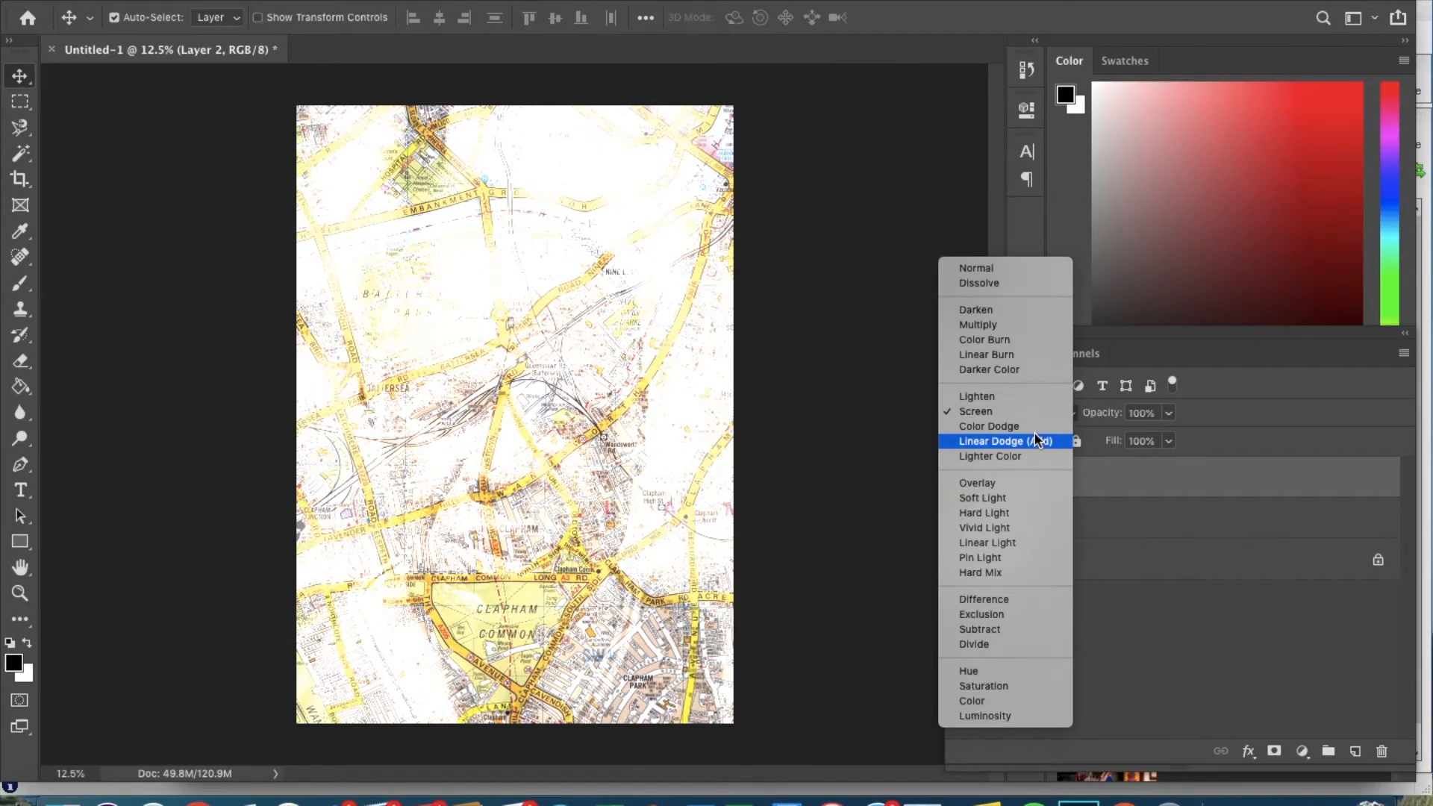
pyautogui.click(1034, 426)
pyautogui.click(1068, 415)
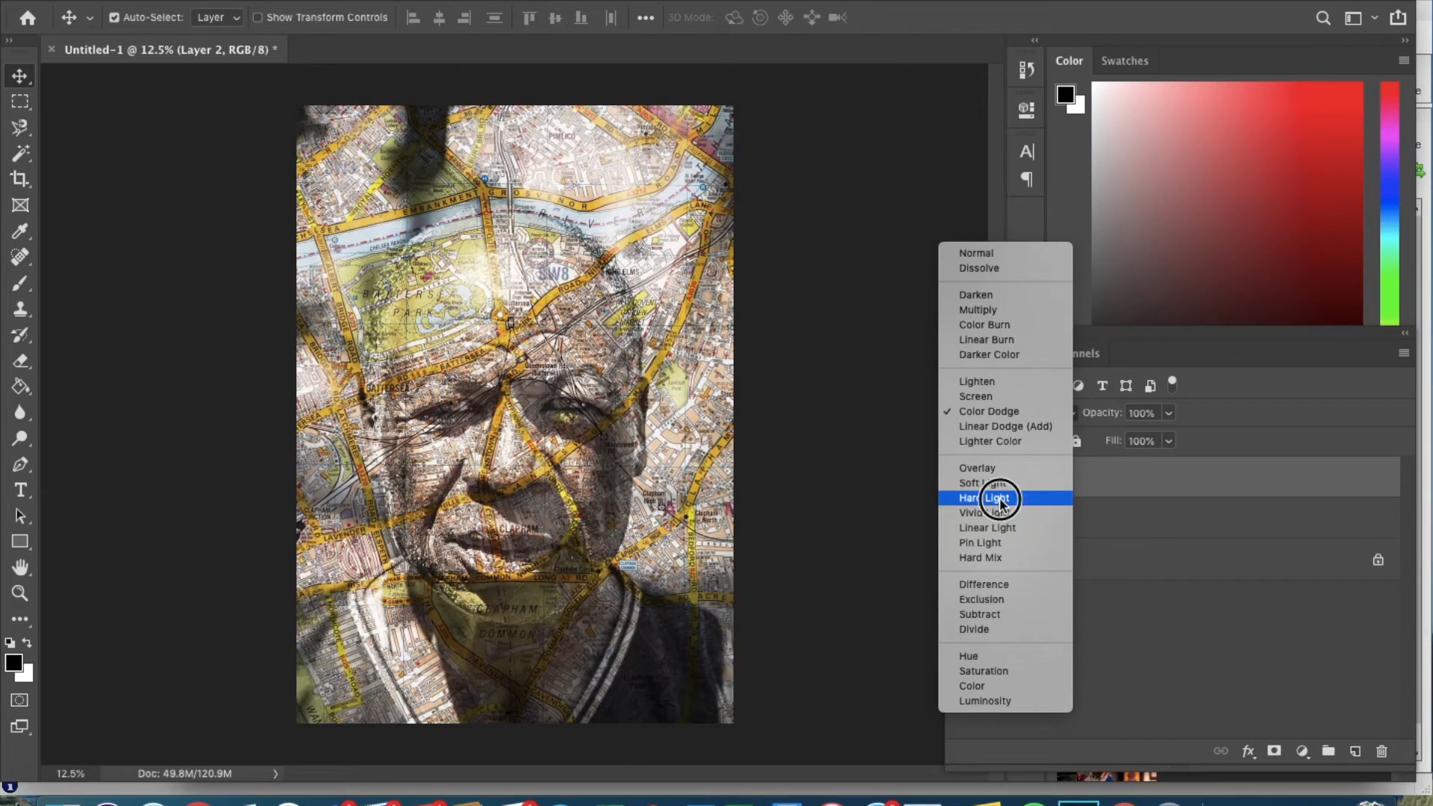
pyautogui.click(985, 498)
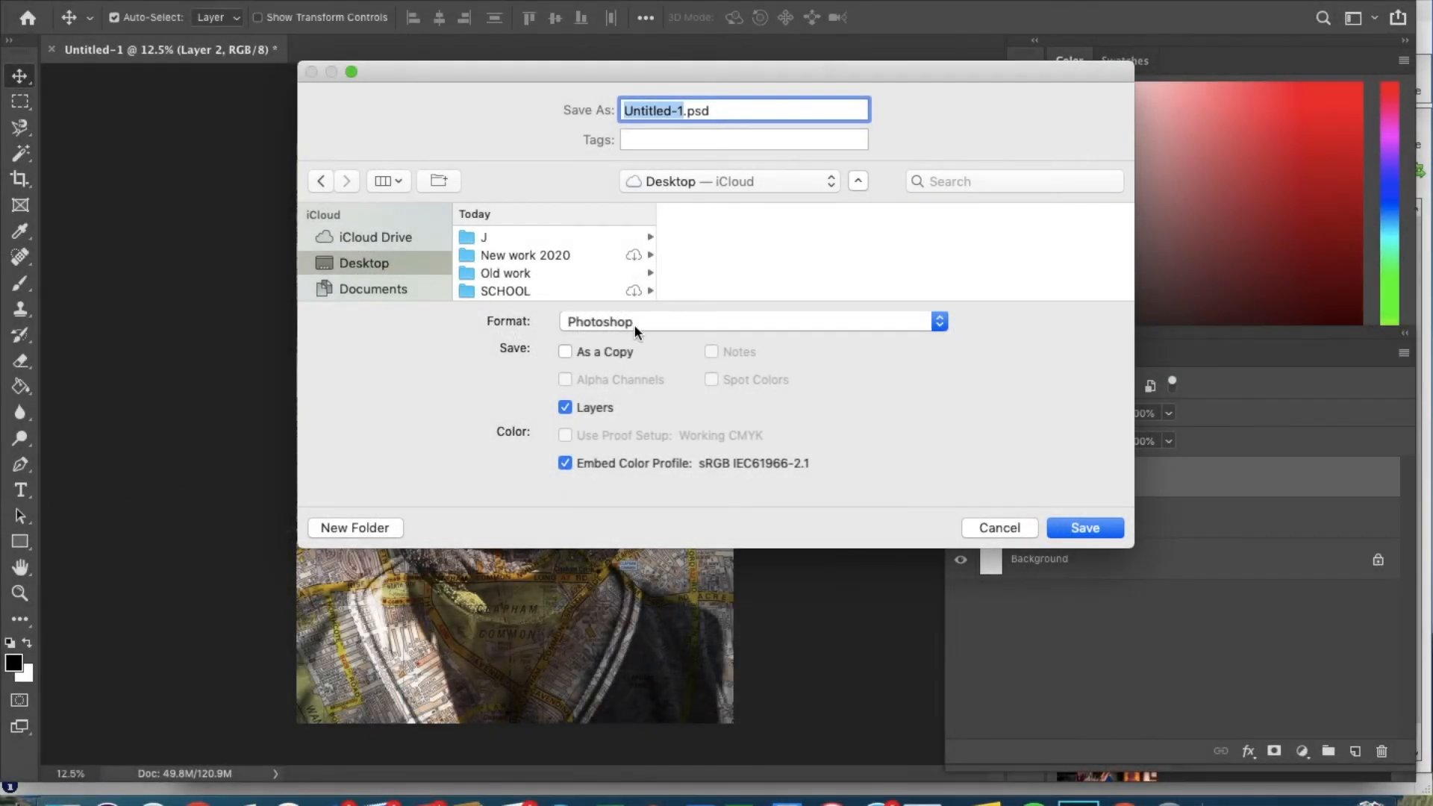
# Save a JPEG copy to the Desktop under a new file name at Quality 12 (Maximum).
pyautogui.click(652, 322)
pyautogui.click(617, 447)
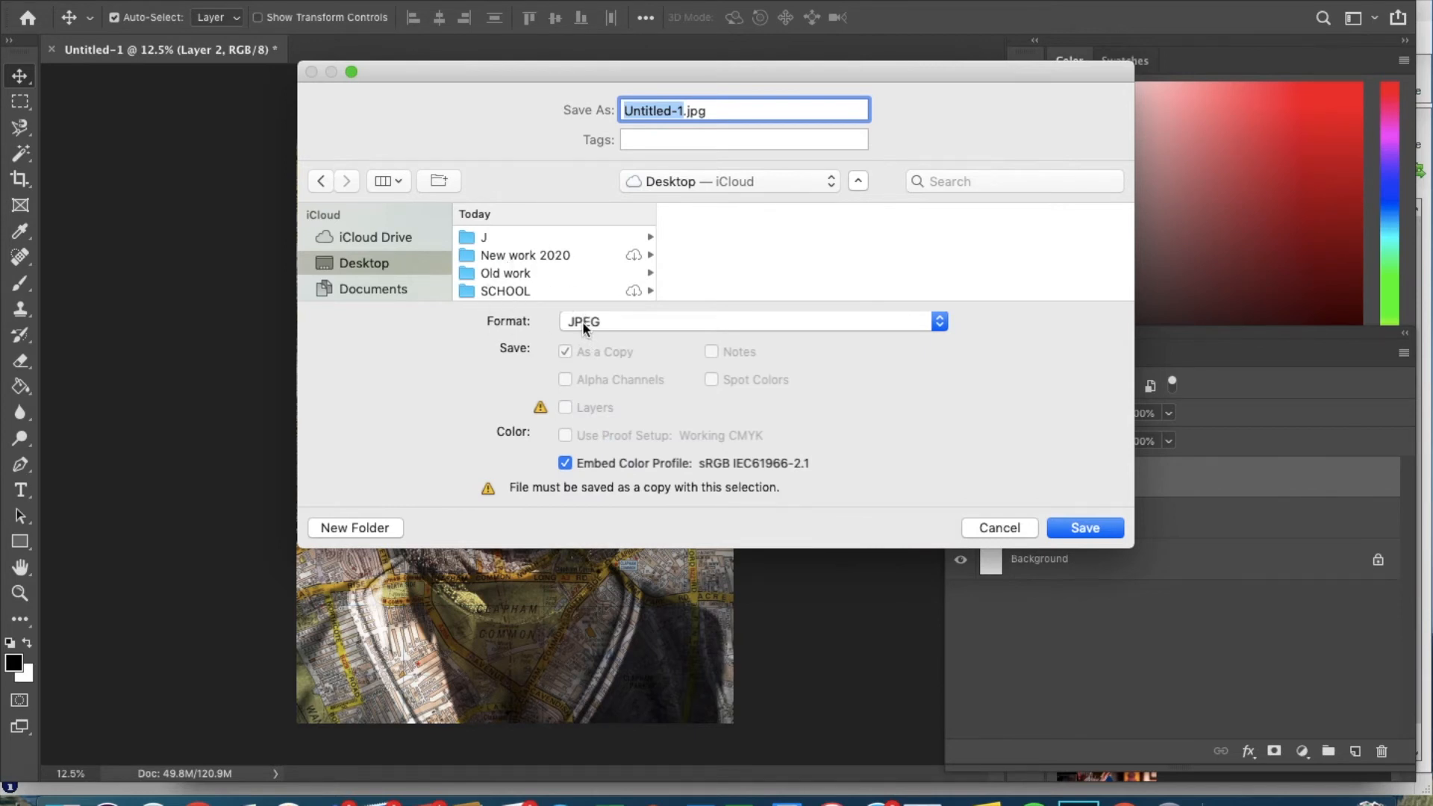
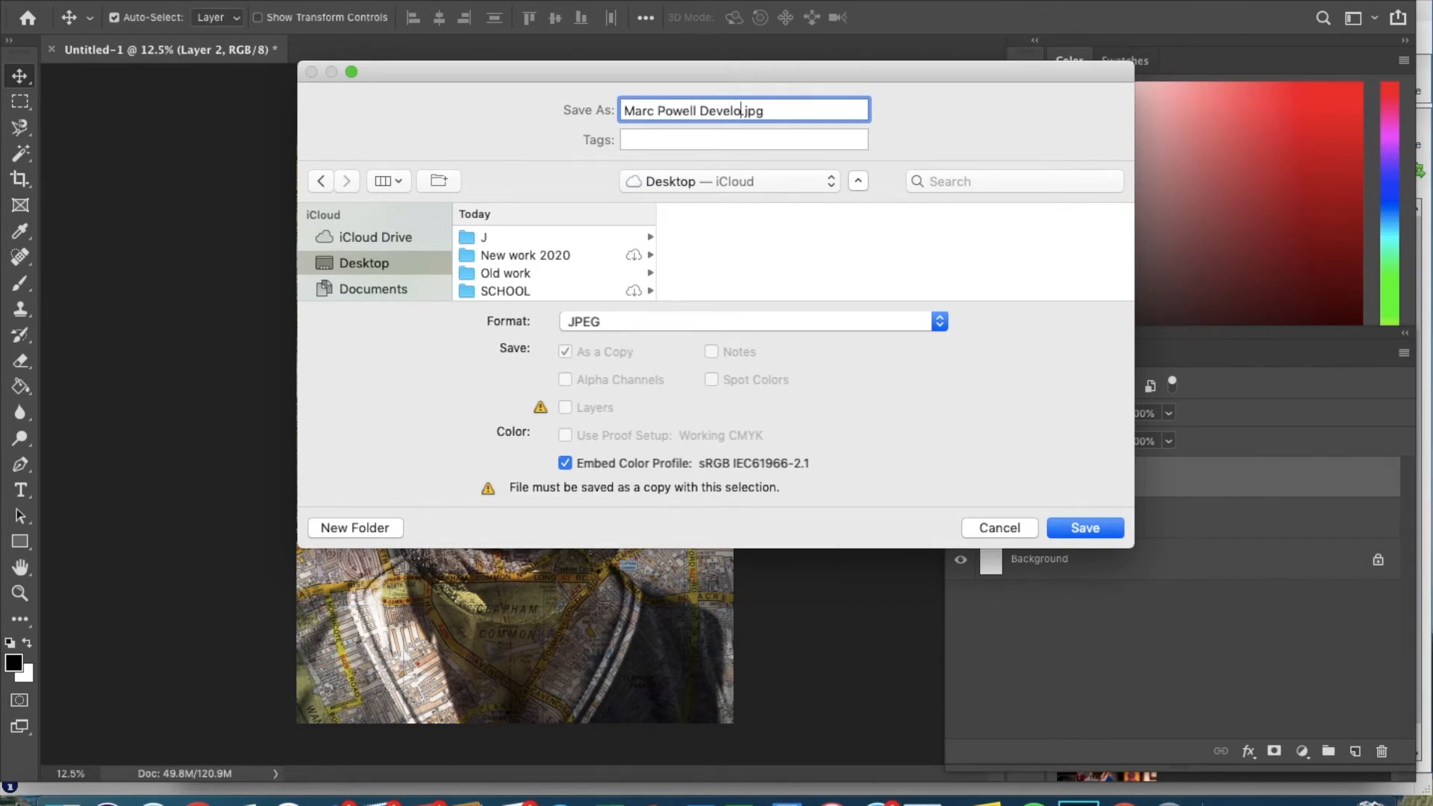
pyautogui.click(1084, 530)
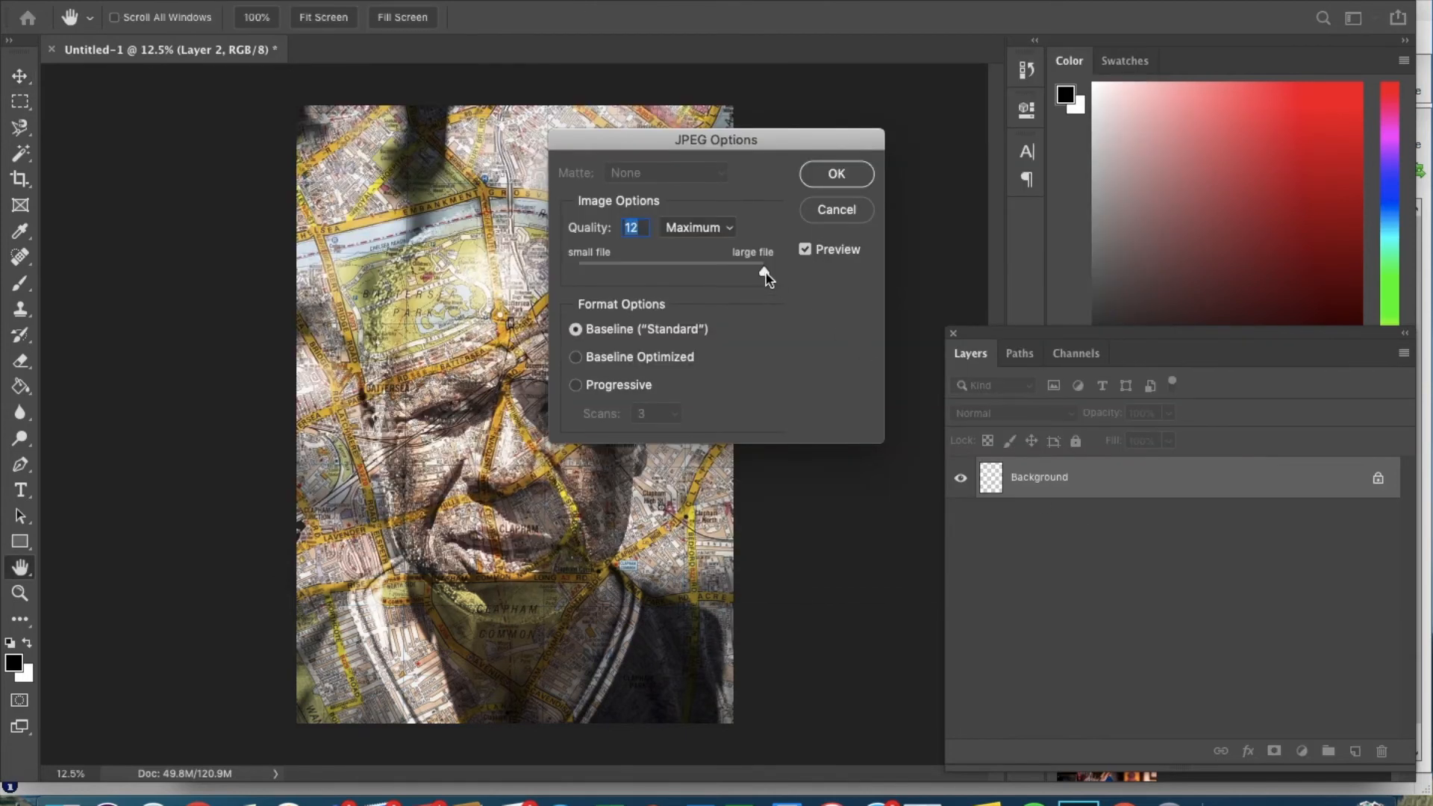
pyautogui.click(764, 272)
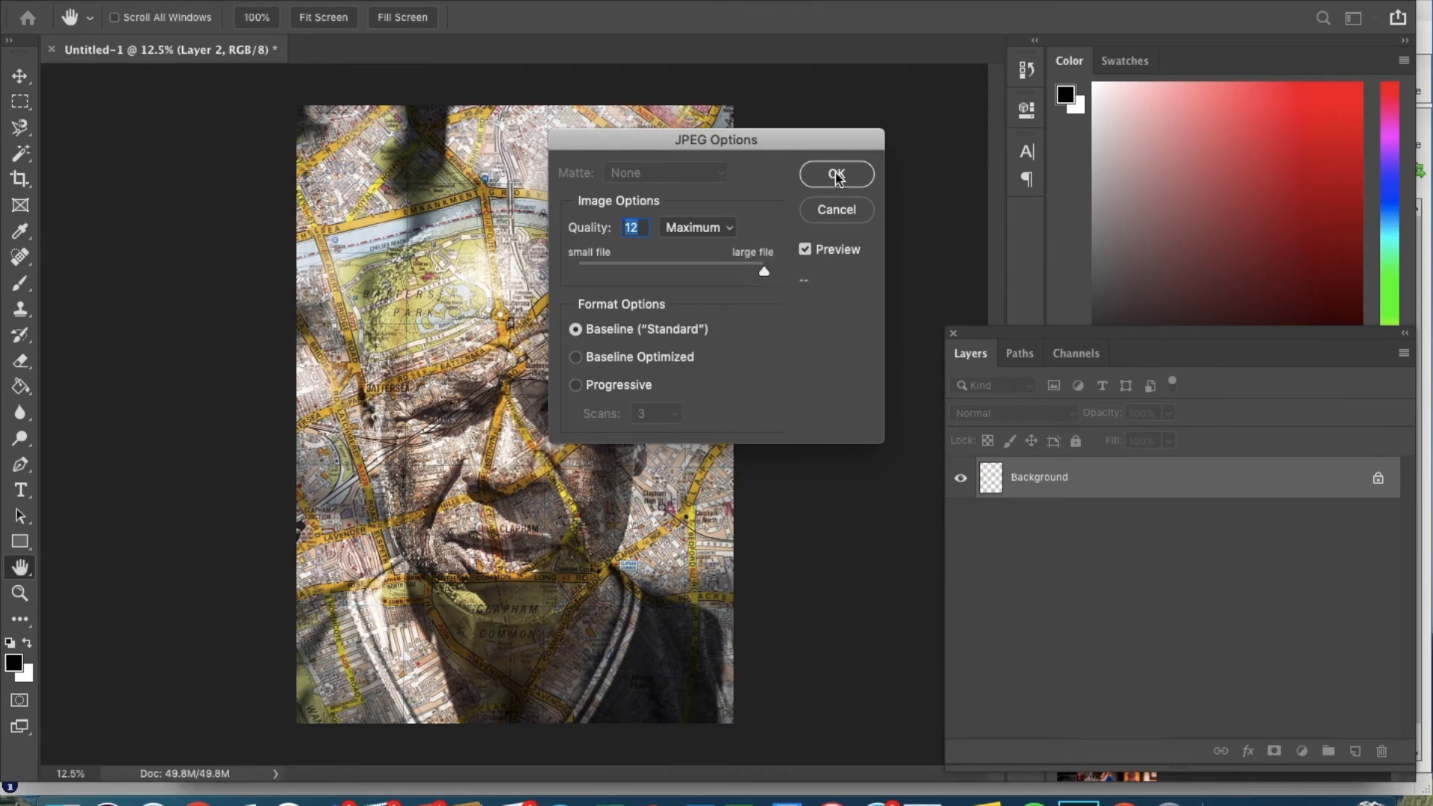
pyautogui.click(836, 175)
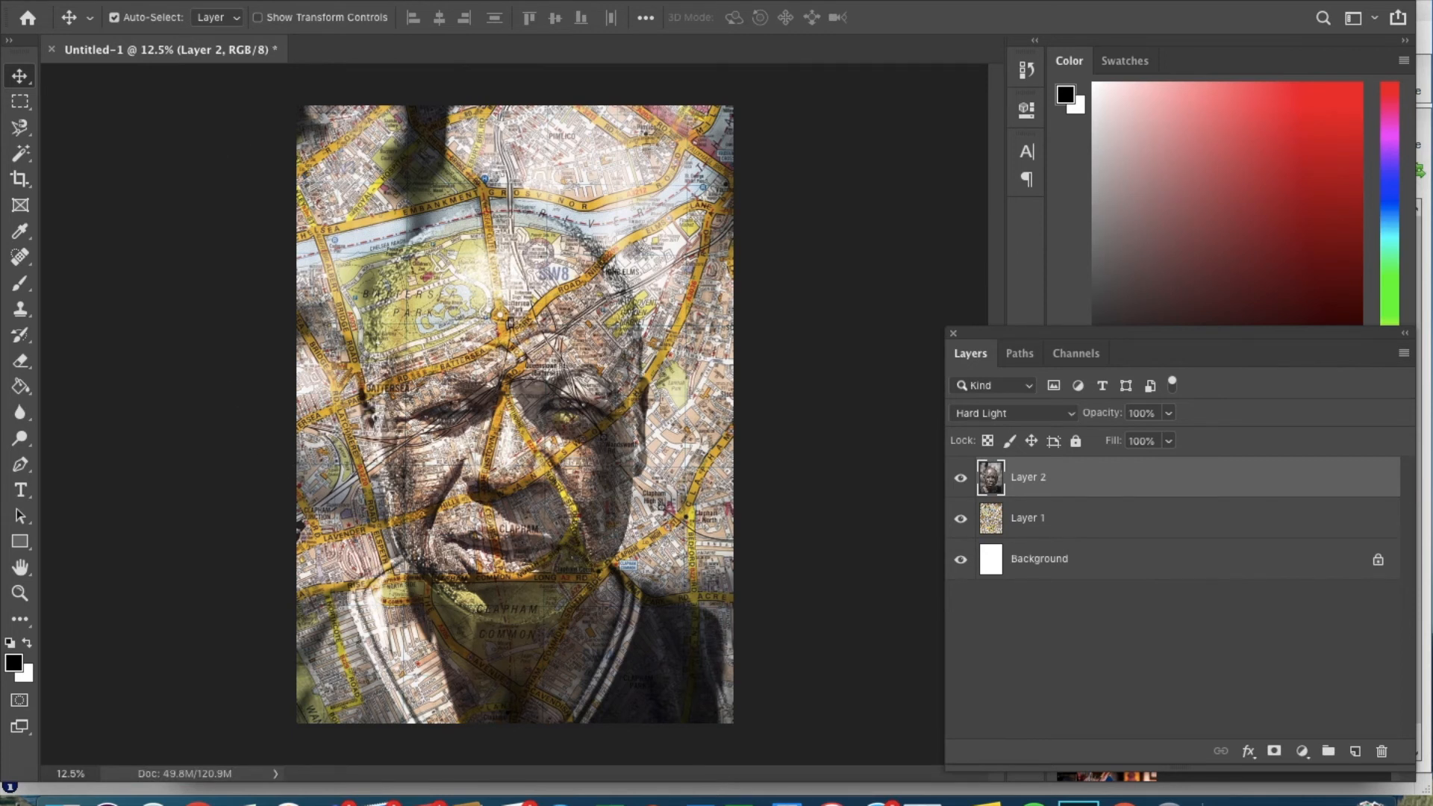
# Apply a Black & White adjustment to the portrait on Layer 2.
pyautogui.click(270, 1)
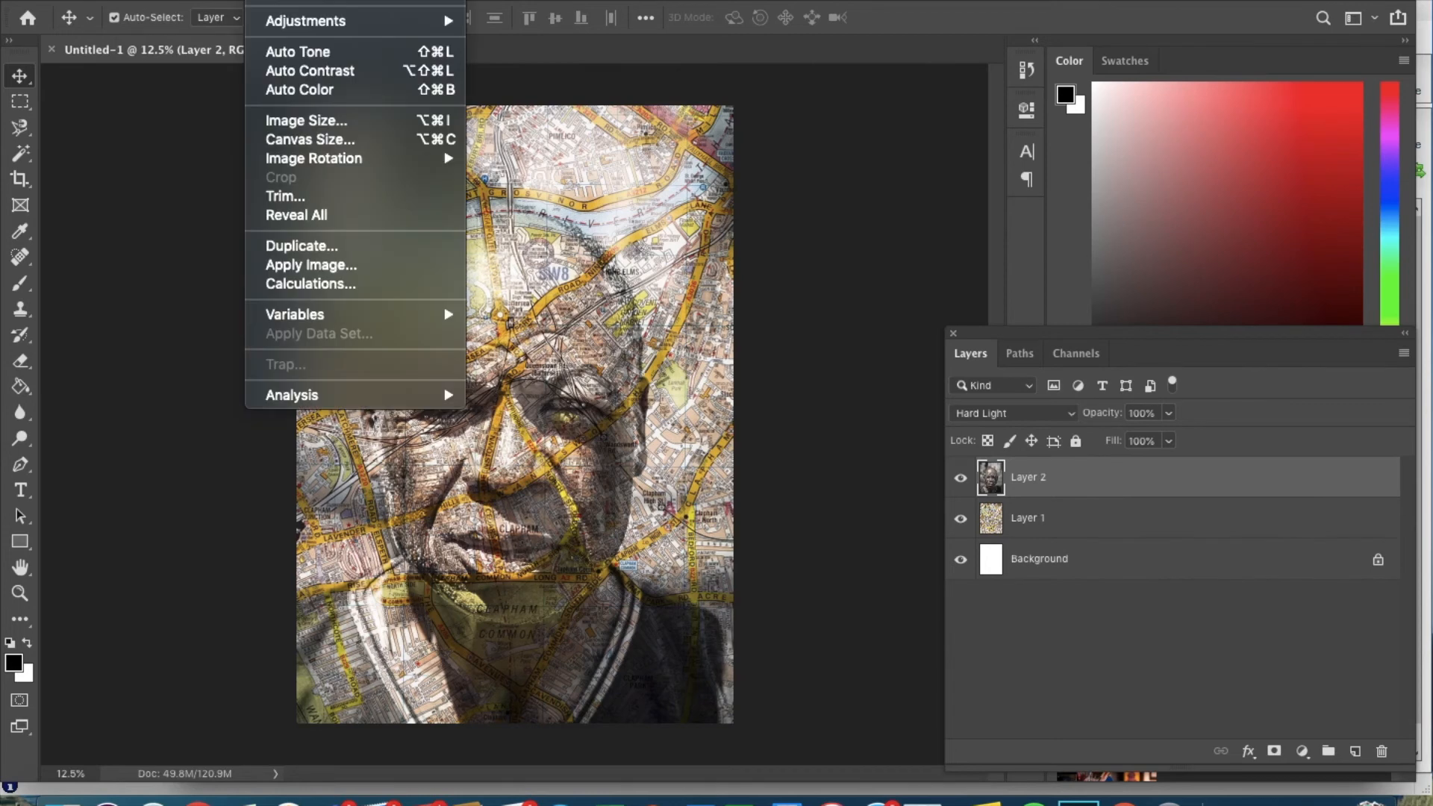
pyautogui.moveTo(304, 22)
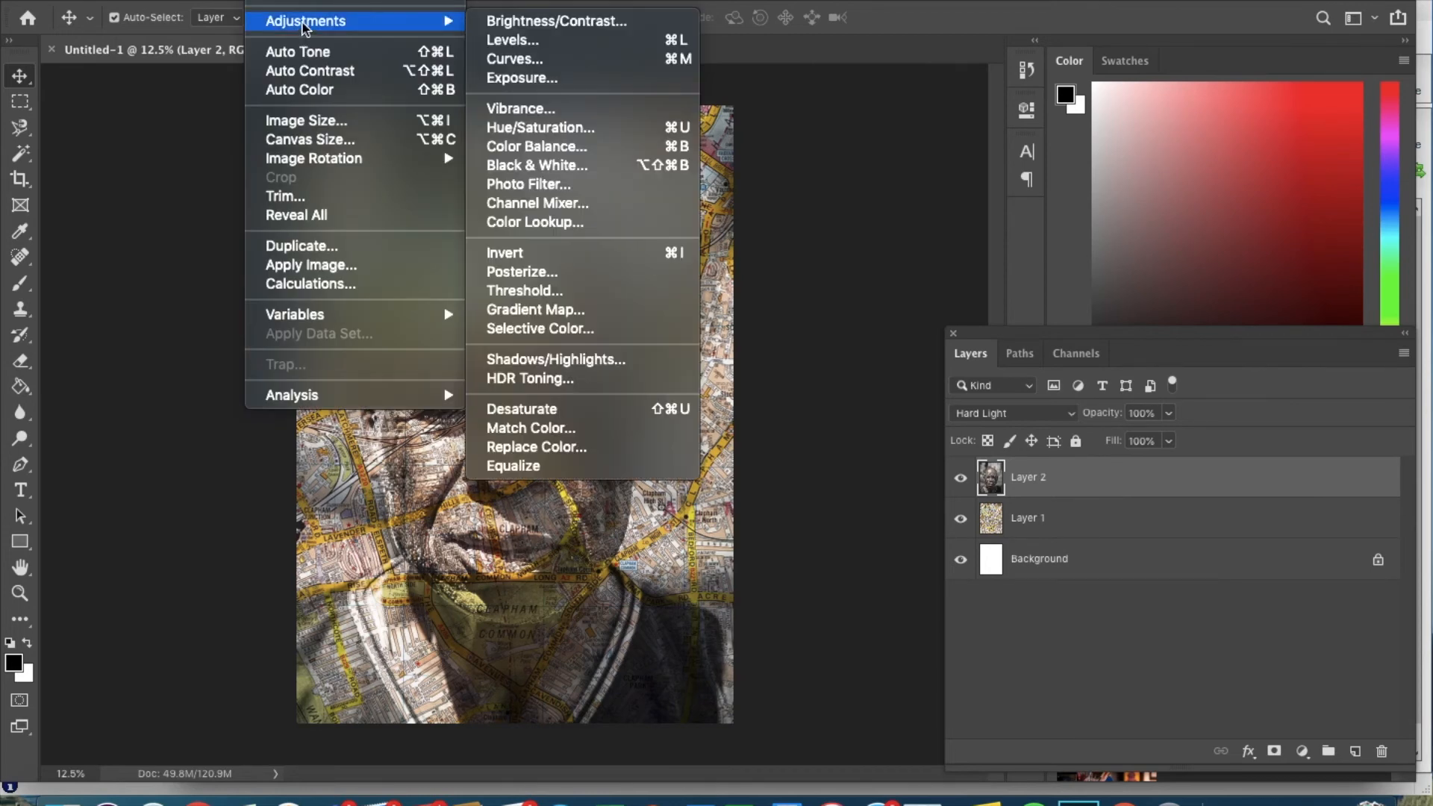
pyautogui.click(537, 165)
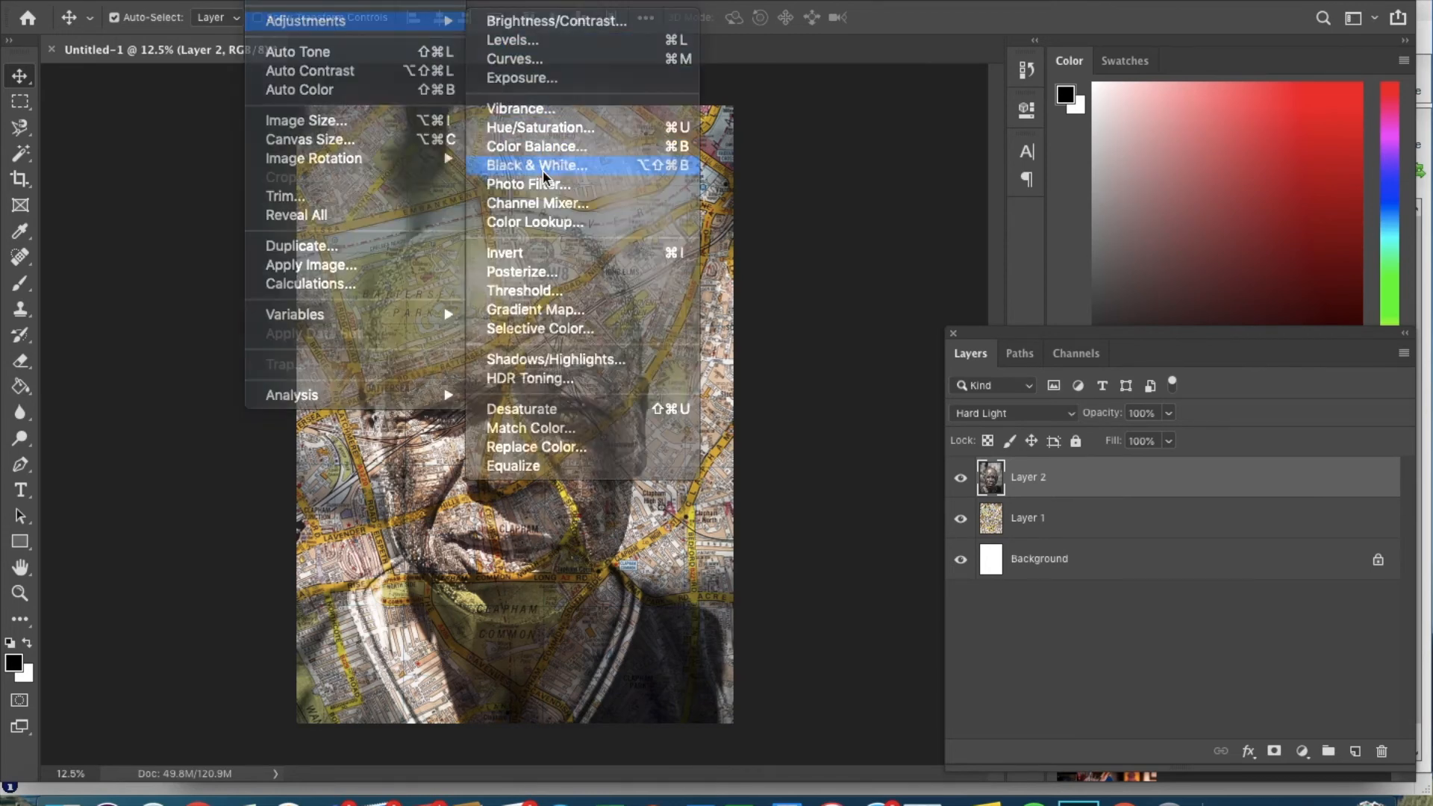
pyautogui.click(868, 113)
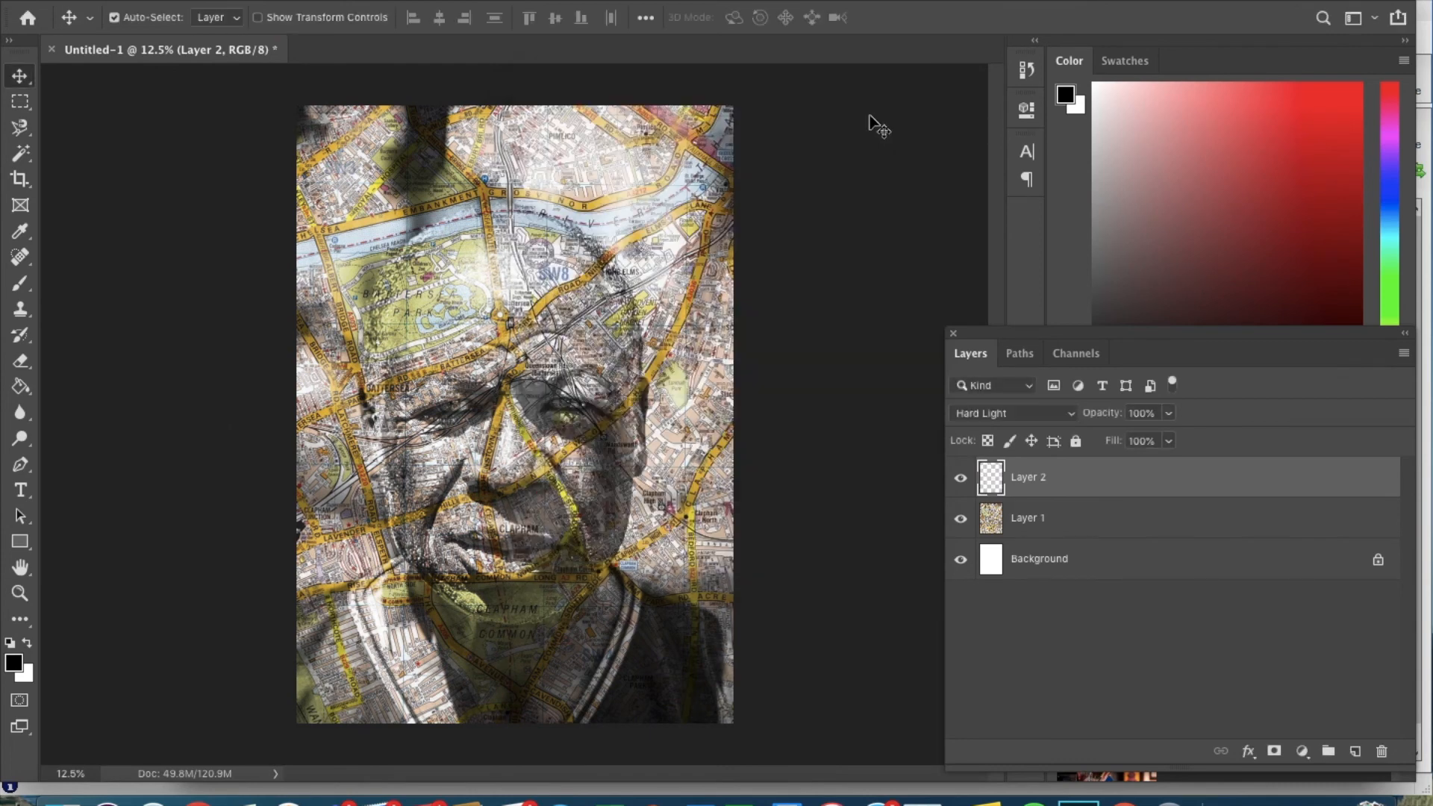
# Select the map on Layer 1 and apply a Black & White adjustment to it.
pyautogui.click(1049, 534)
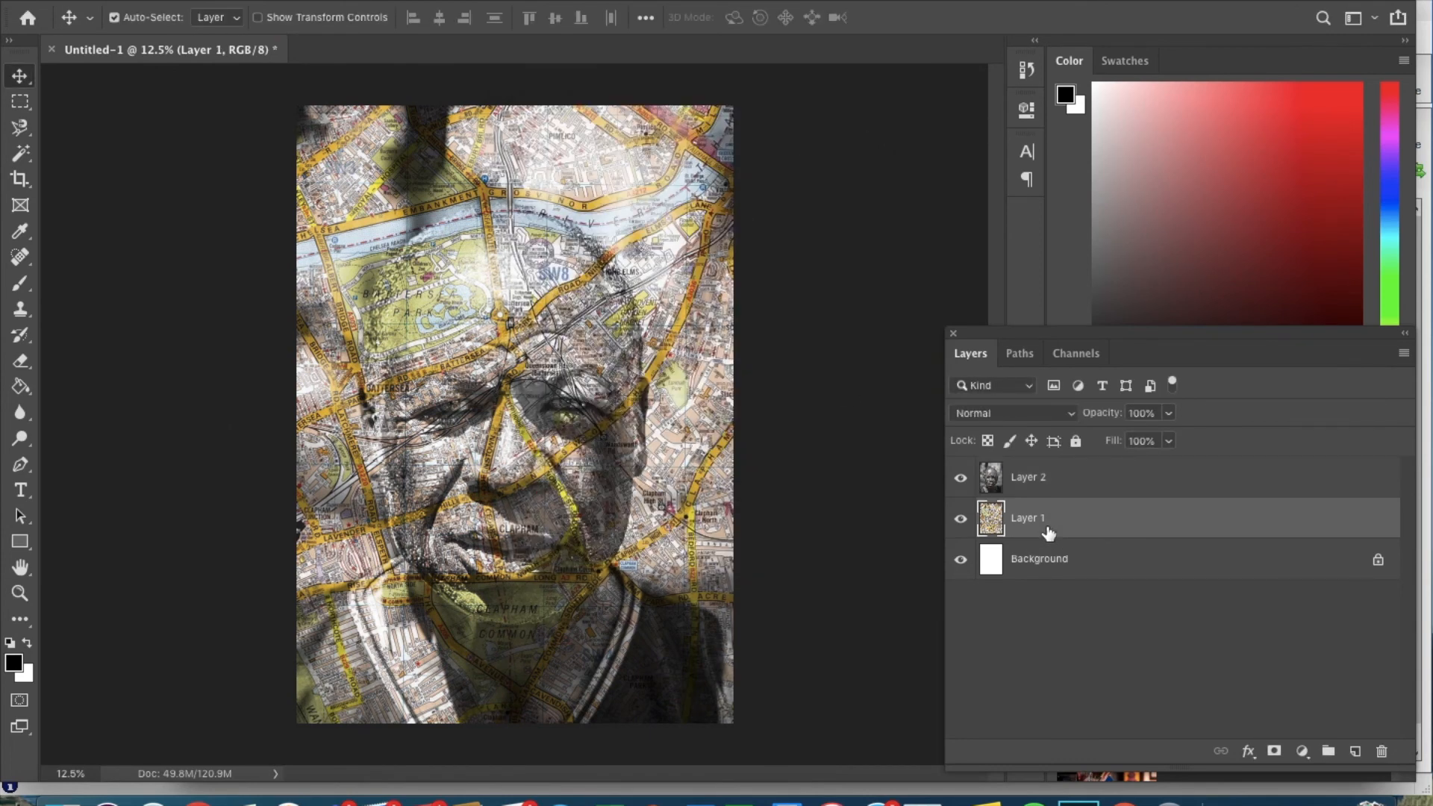
pyautogui.click(273, 1)
pyautogui.moveTo(292, 21)
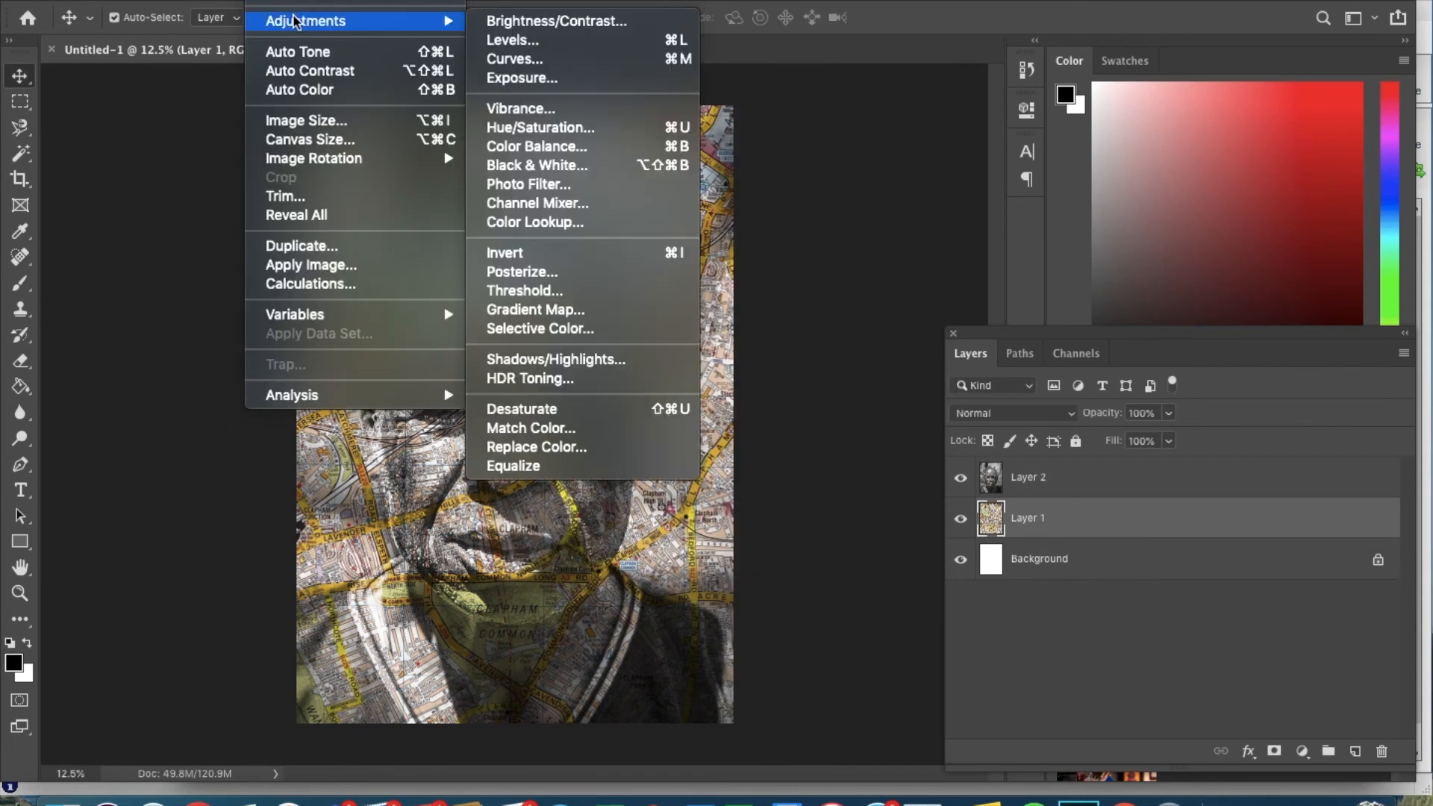
pyautogui.click(580, 173)
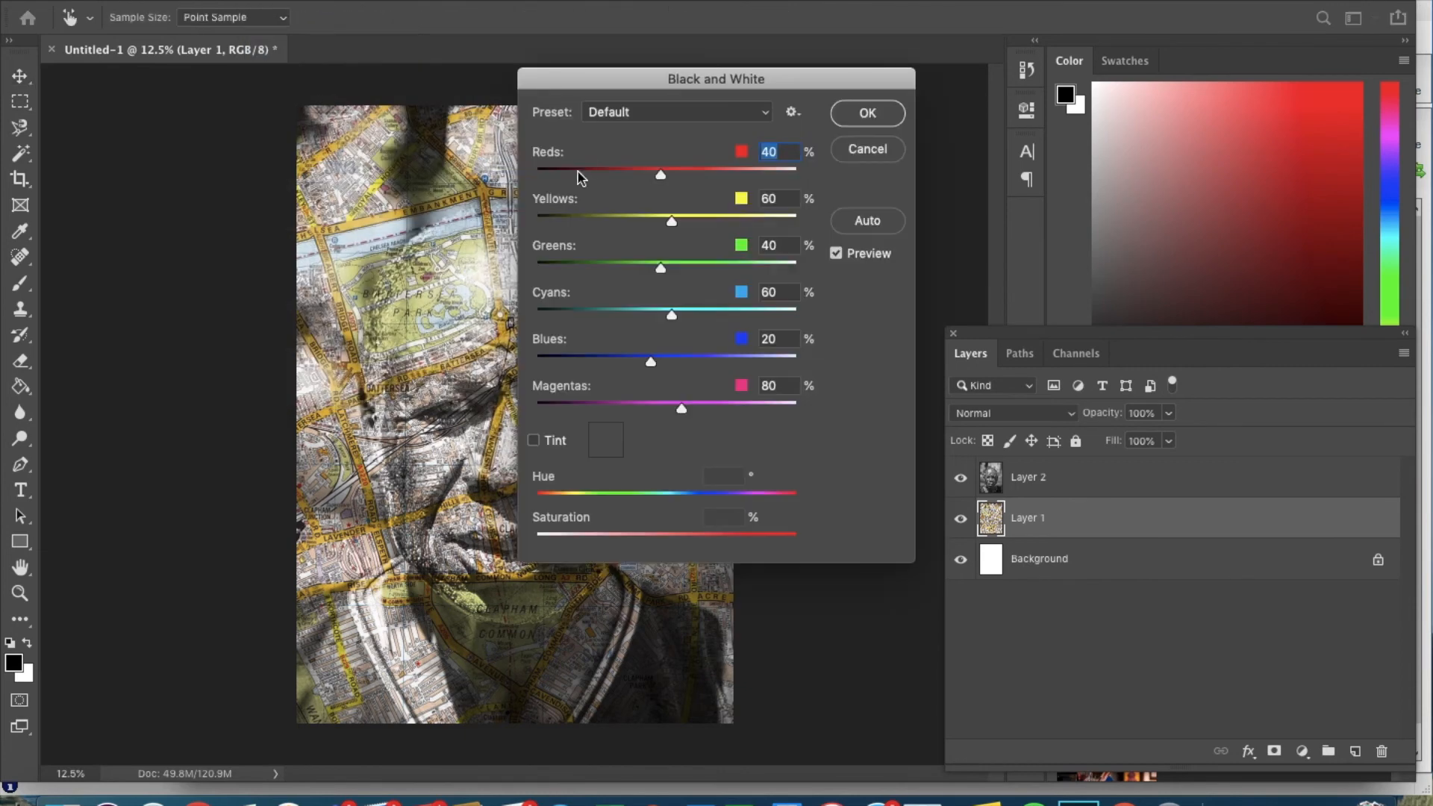
pyautogui.click(867, 112)
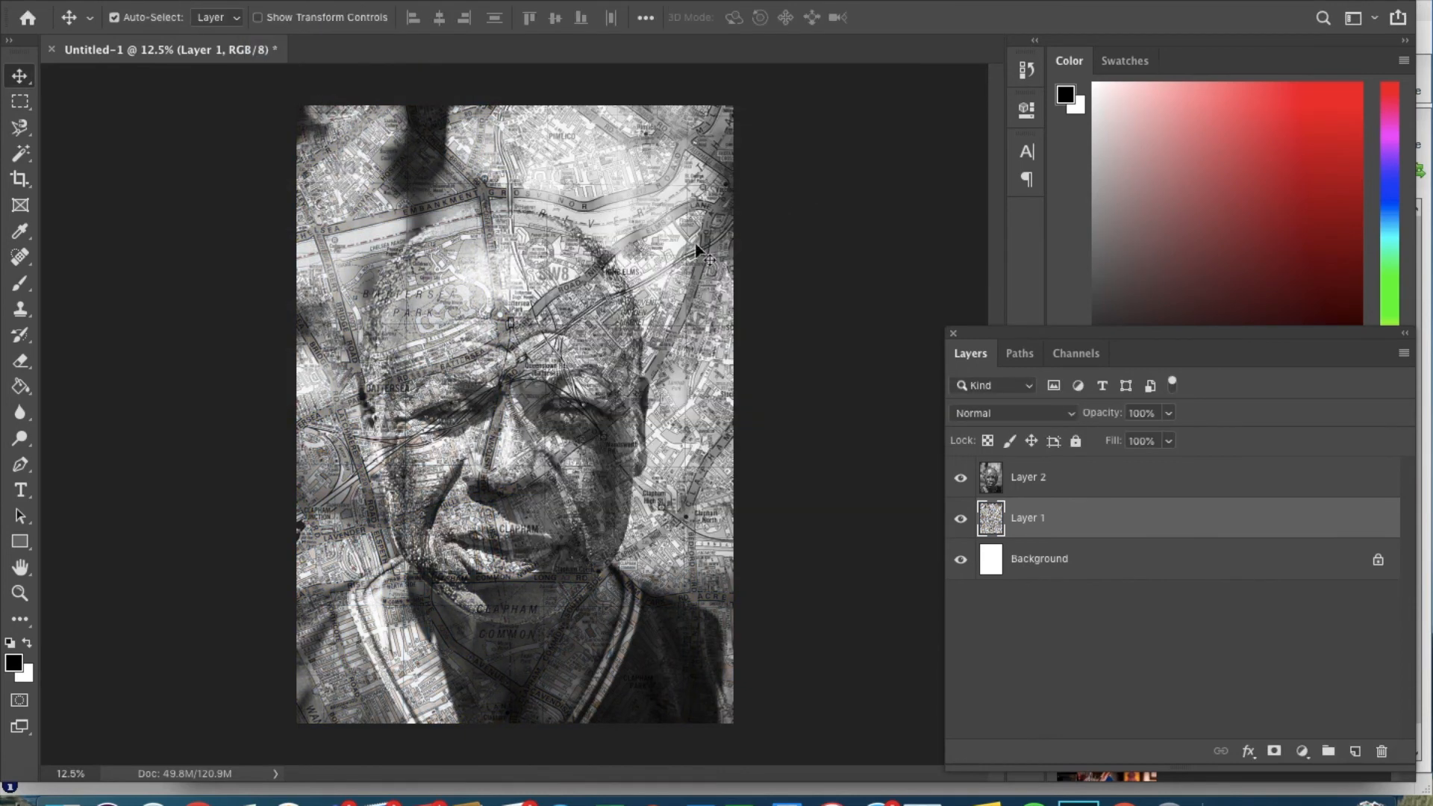